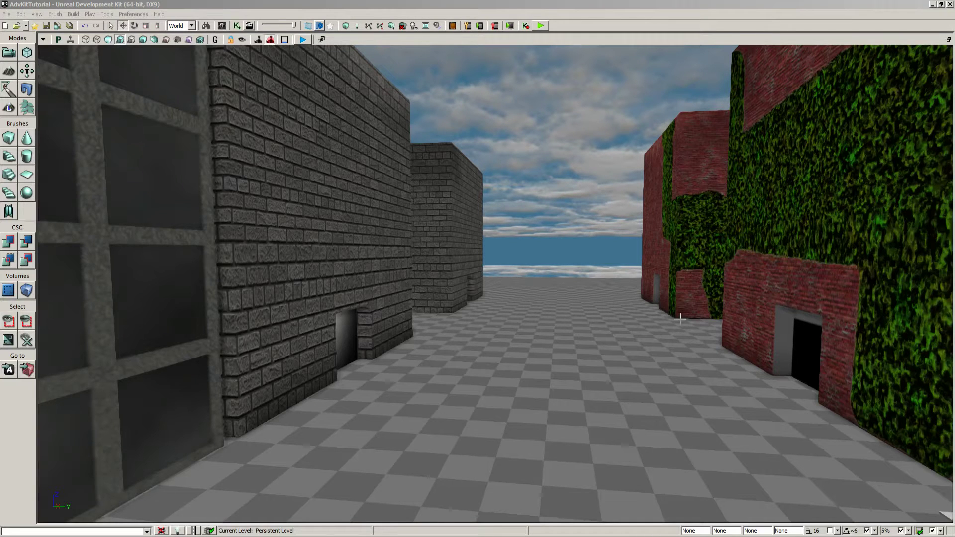
# - Start the in-editor play preview, run the character to the grey brick building and climb up its wall
pyautogui.click(540, 26)
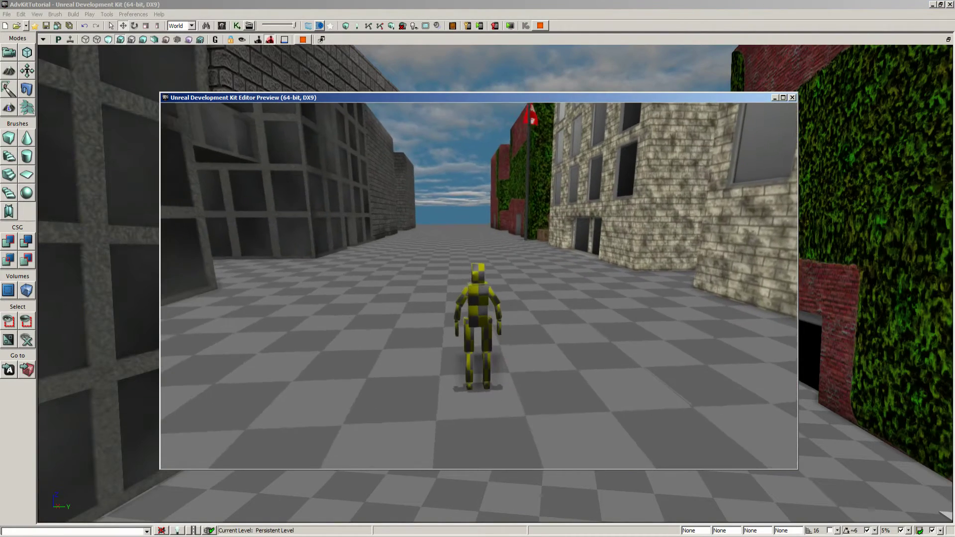
pyautogui.press('w')
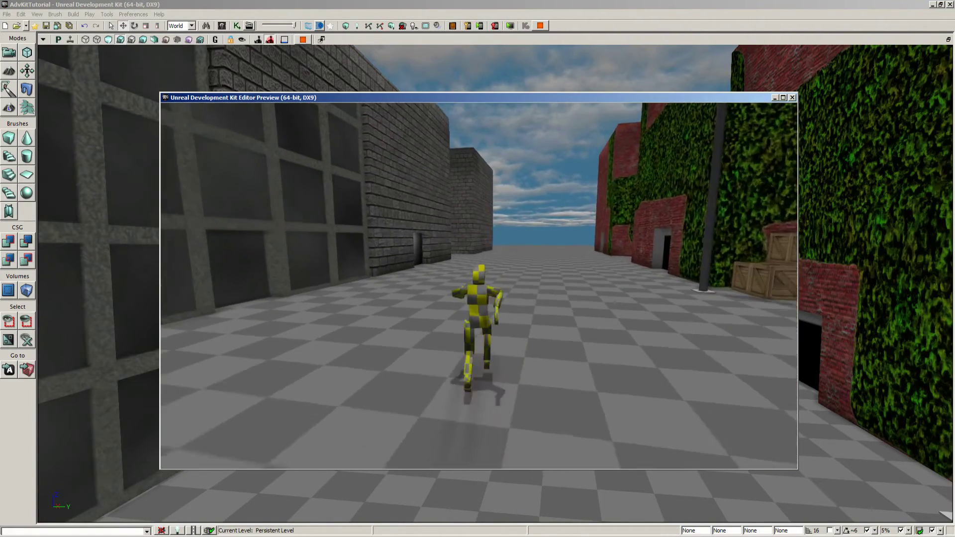
pyautogui.press('w')
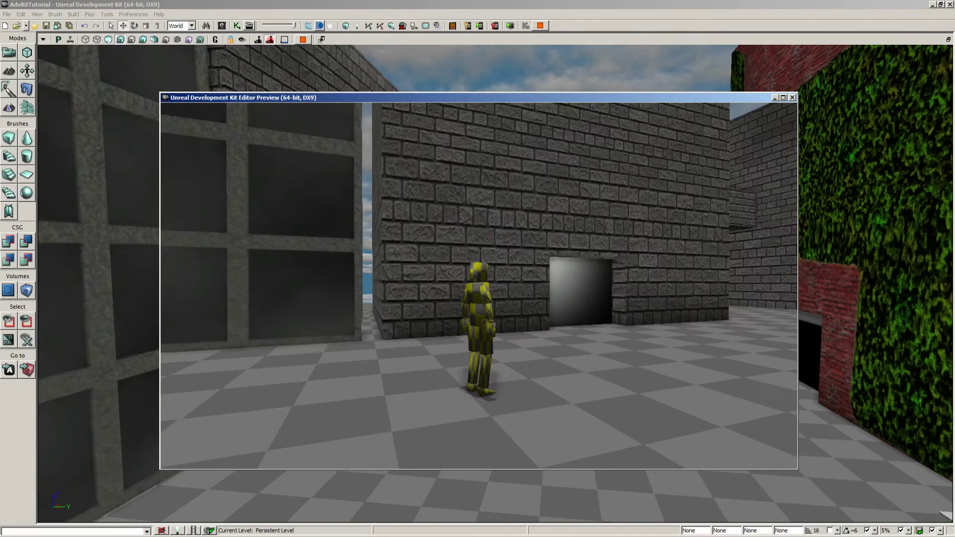
pyautogui.press('w')
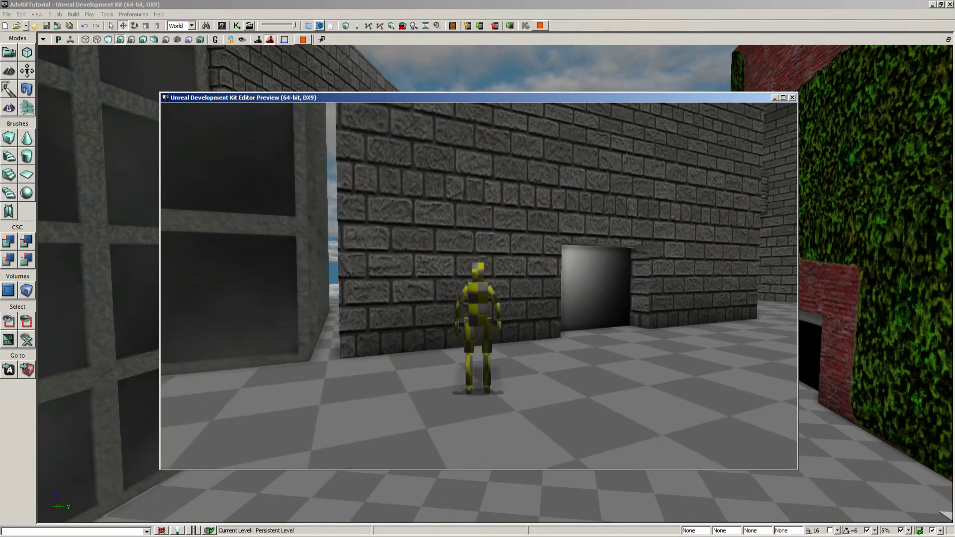
pyautogui.press('w')
pyautogui.press('w')
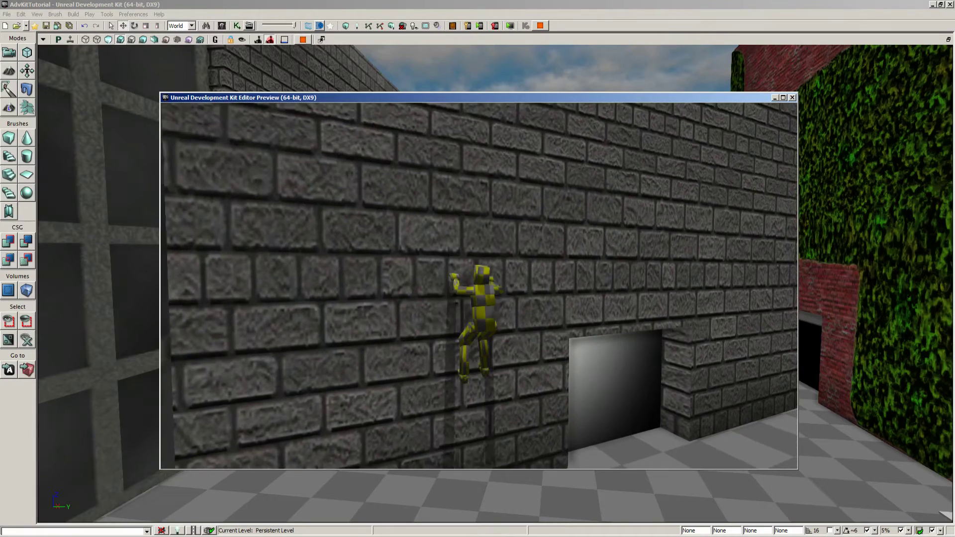
pyautogui.press('w')
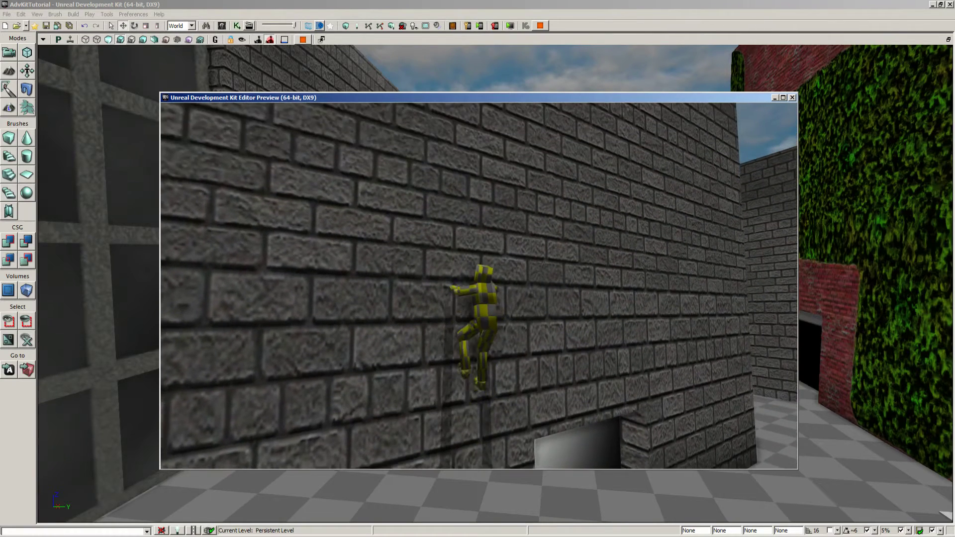
pyautogui.press('w')
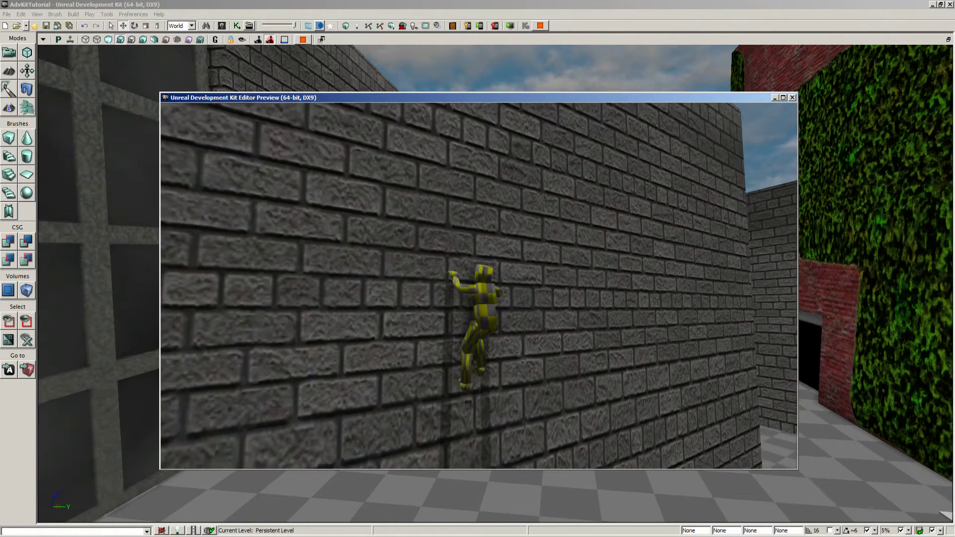
pyautogui.press('w')
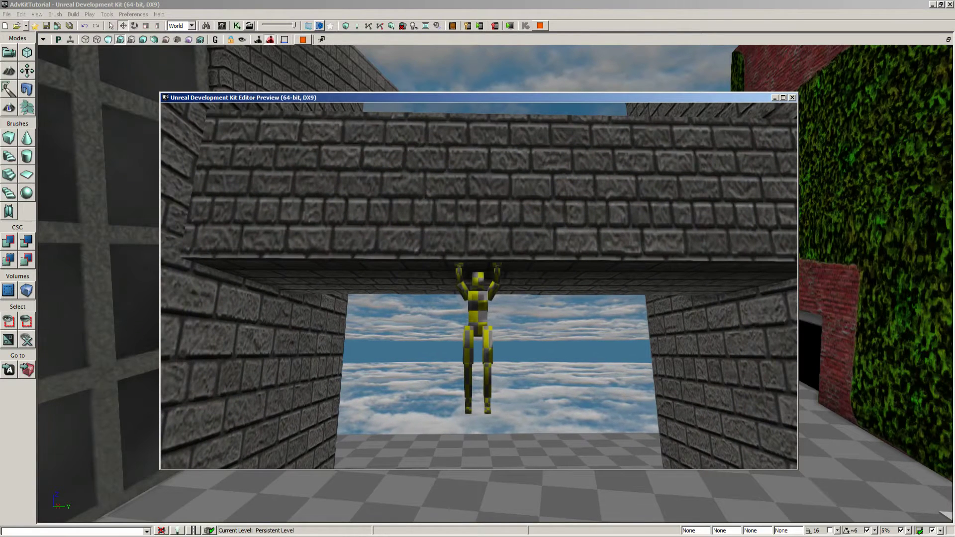
# - Return to the ground, jump onto the grey brick building's end wall, climb around its corner and jump off
pyautogui.press('w')
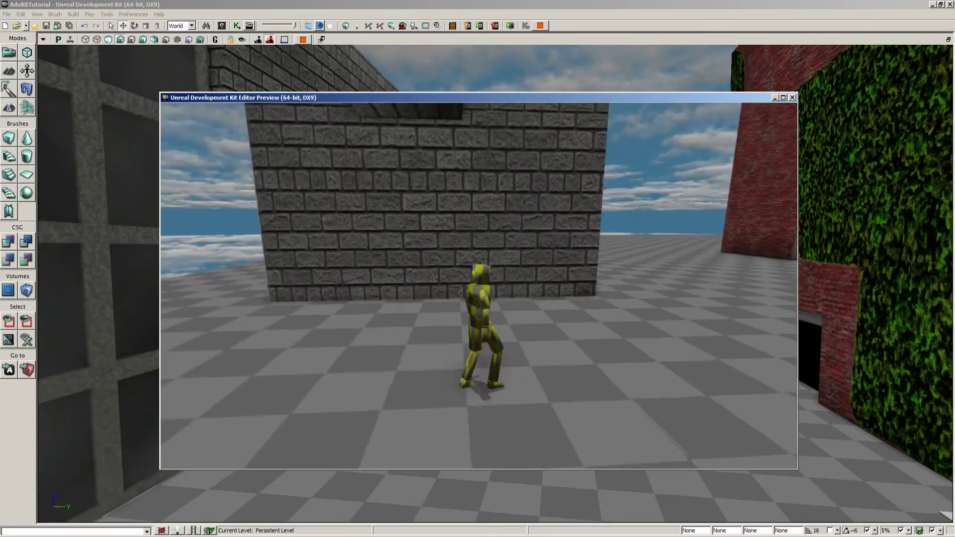
pyautogui.press('space')
pyautogui.press('d')
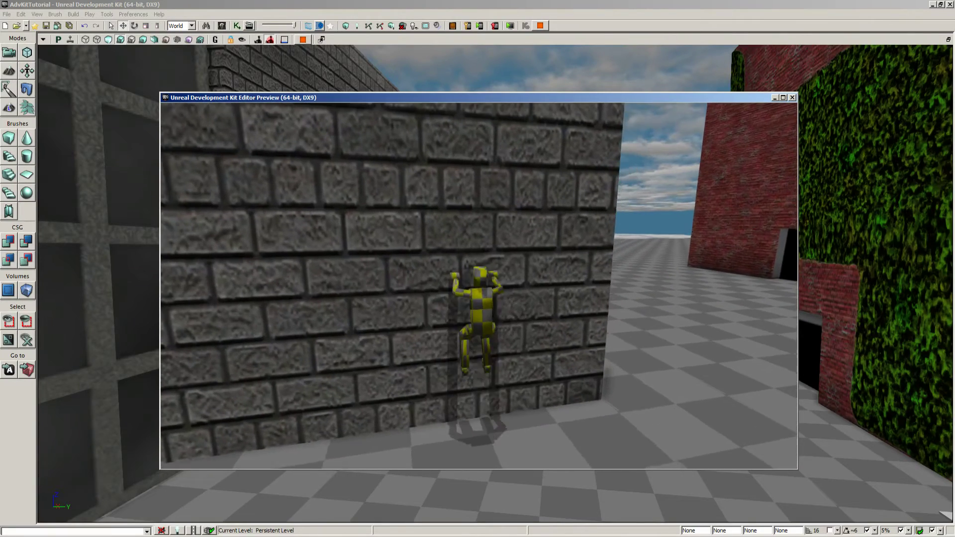
pyautogui.press('d')
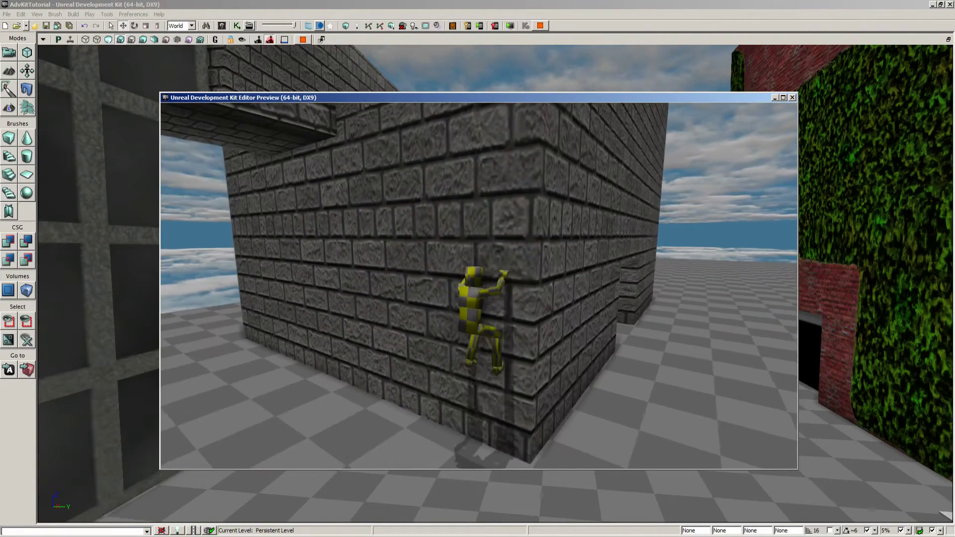
pyautogui.press('w')
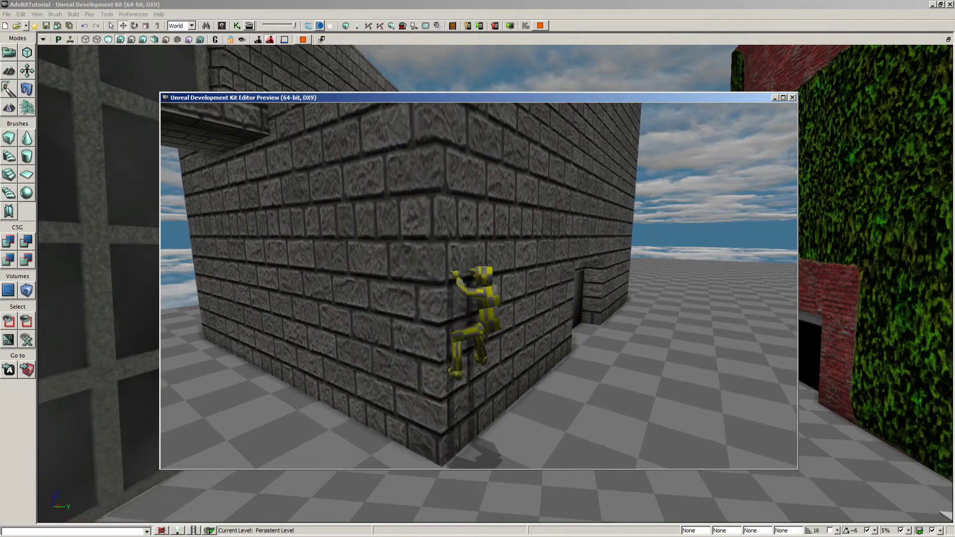
pyautogui.press('w')
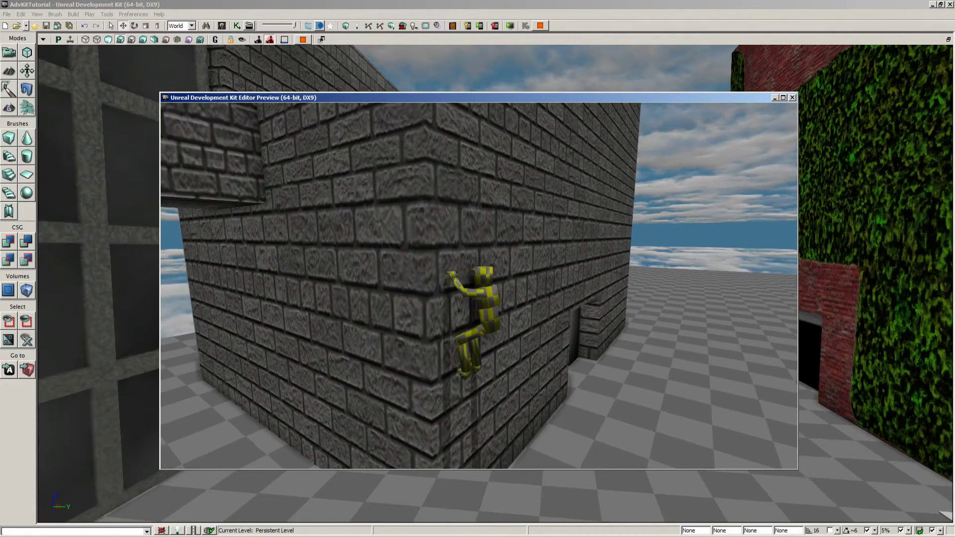
pyautogui.press('space')
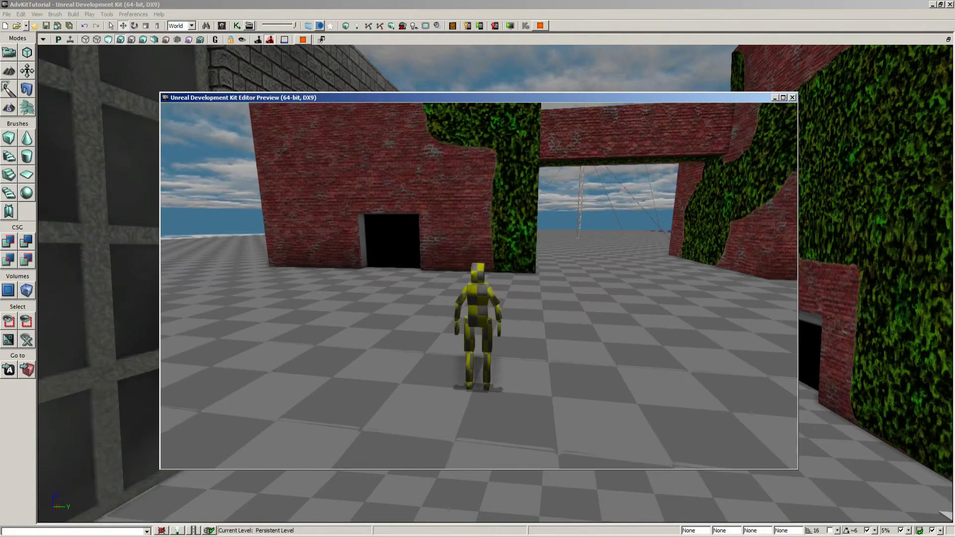
# - Run to the red brick building, jump onto its ivy strip and test climbing up and sideways
pyautogui.press('w')
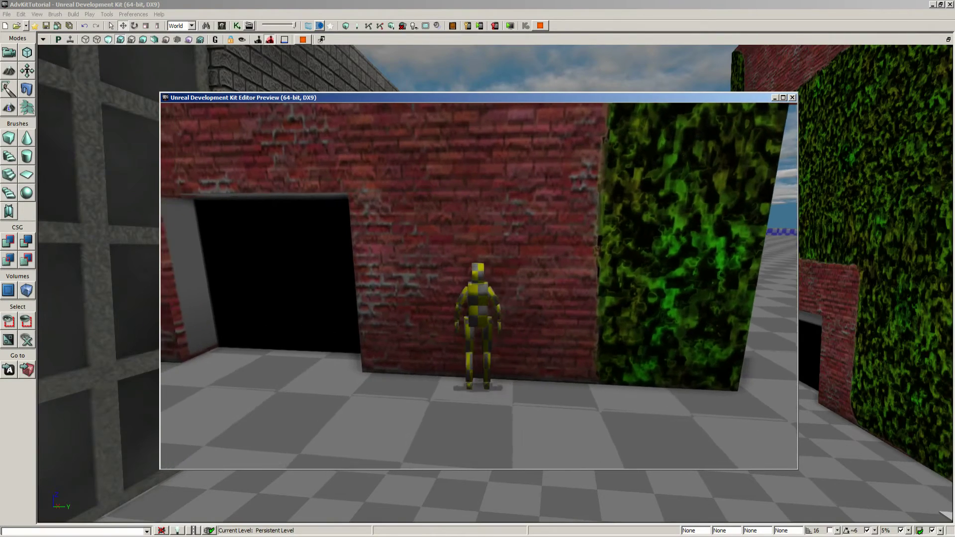
pyautogui.press('d')
pyautogui.press('space')
pyautogui.press('w')
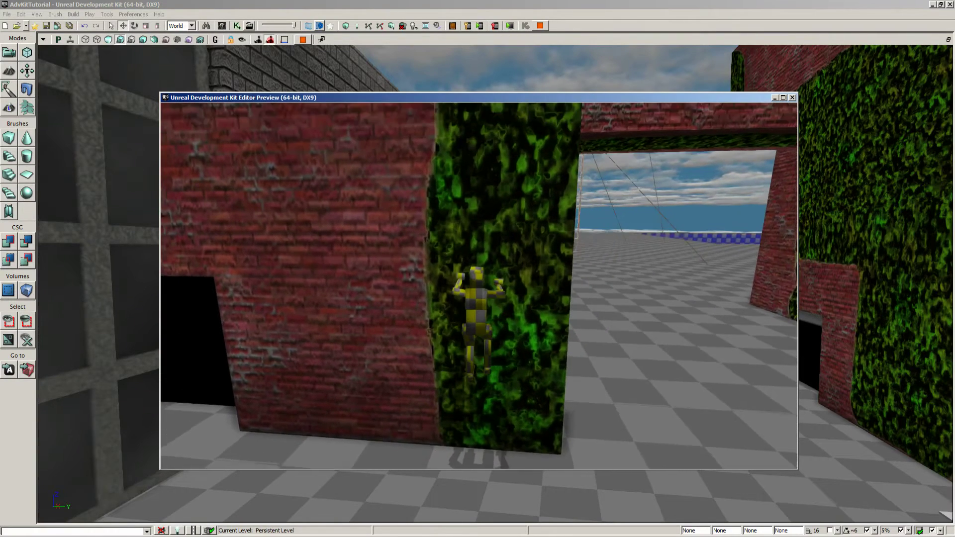
pyautogui.press('a')
pyautogui.press('d')
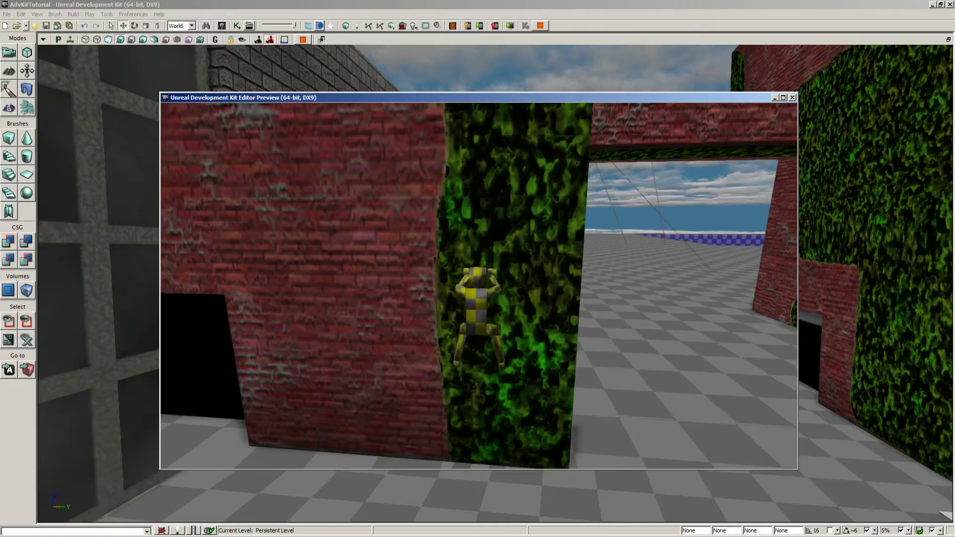
pyautogui.press('w')
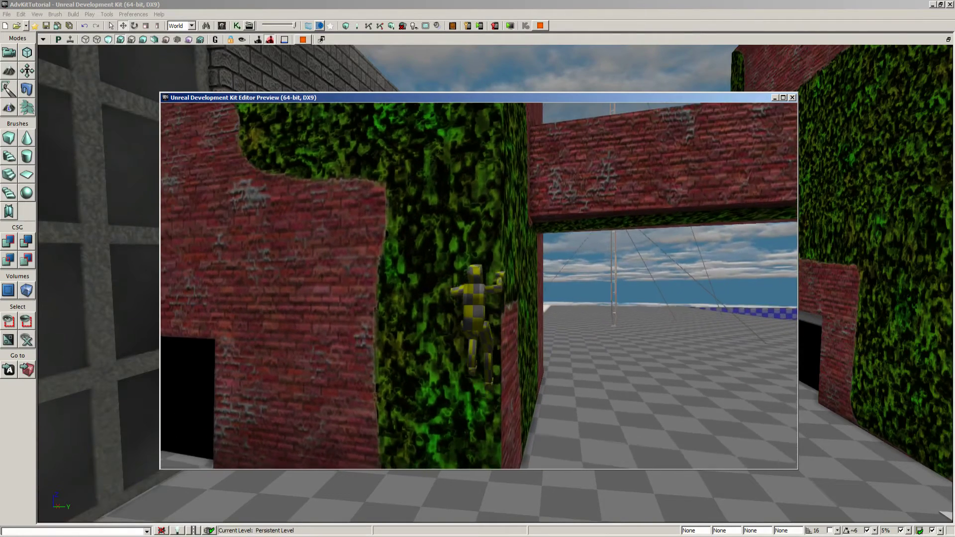
# - Test climbing around the corner and across the ivy-covered walls of the red brick buildings, then end the play preview
pyautogui.press('w')
pyautogui.press('d')
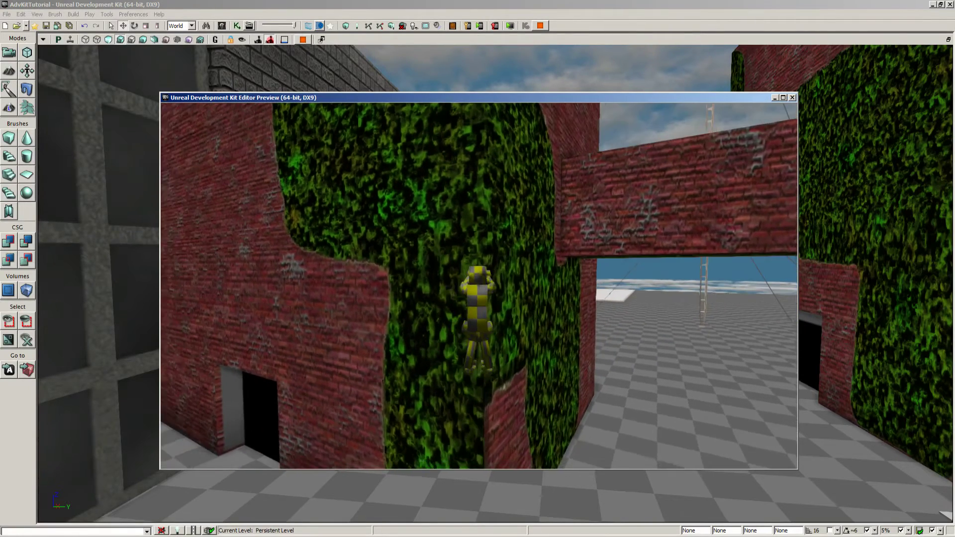
pyautogui.press('d')
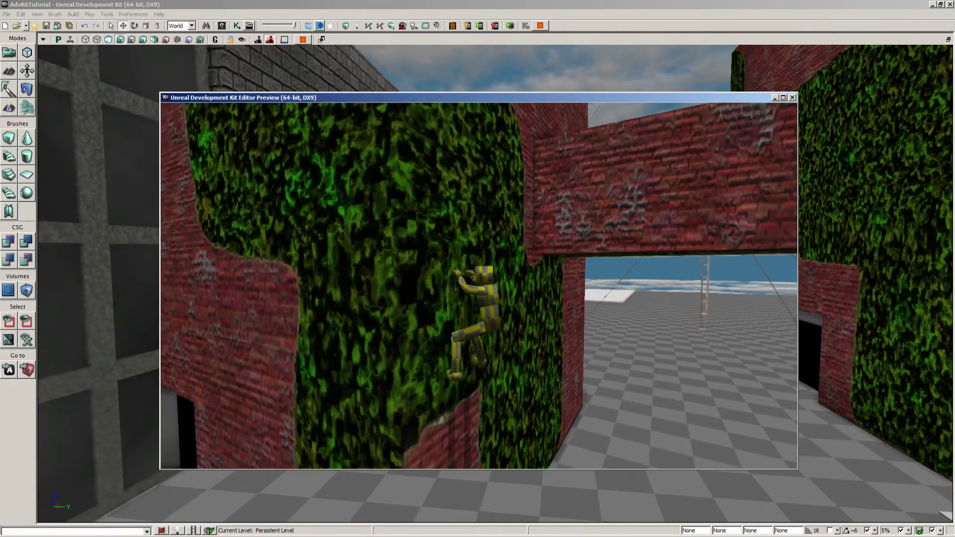
pyautogui.press('w')
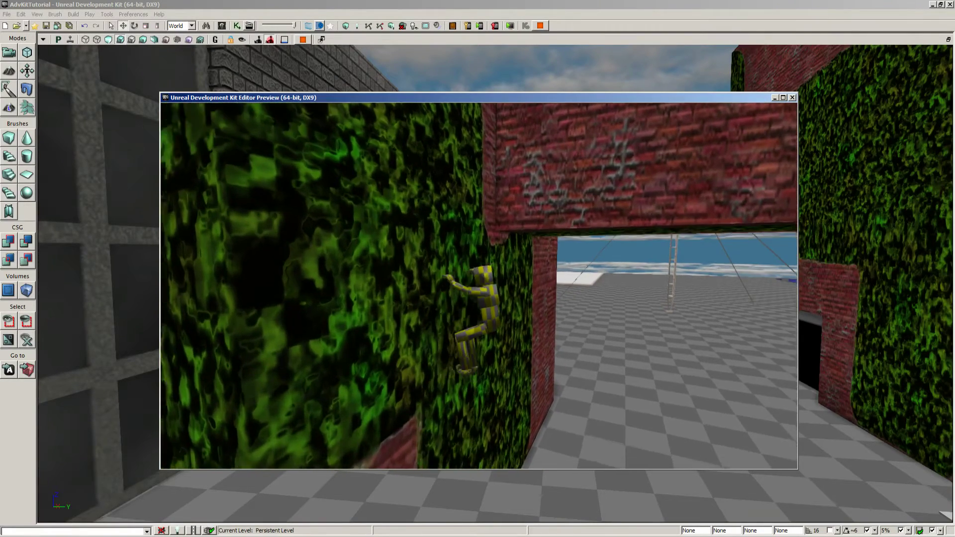
pyautogui.press('w')
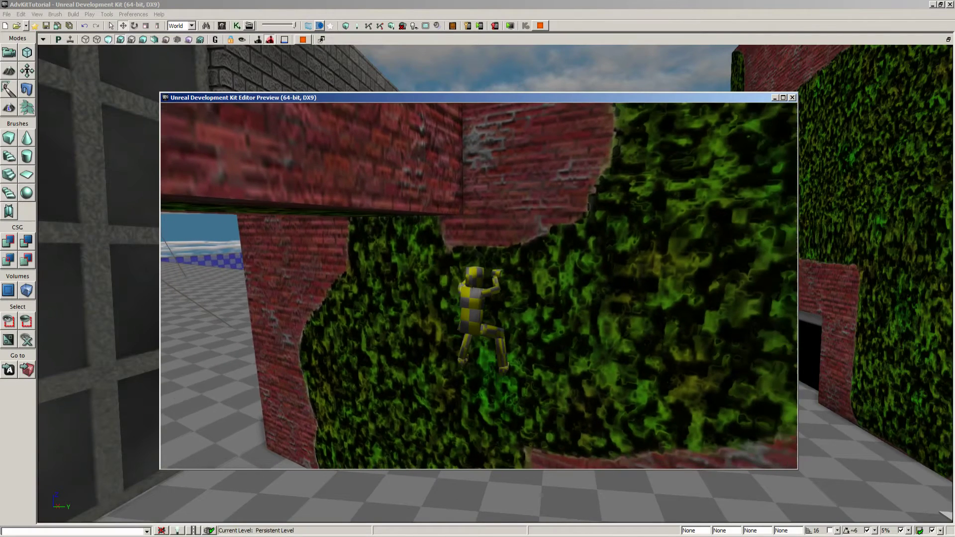
pyautogui.press('d')
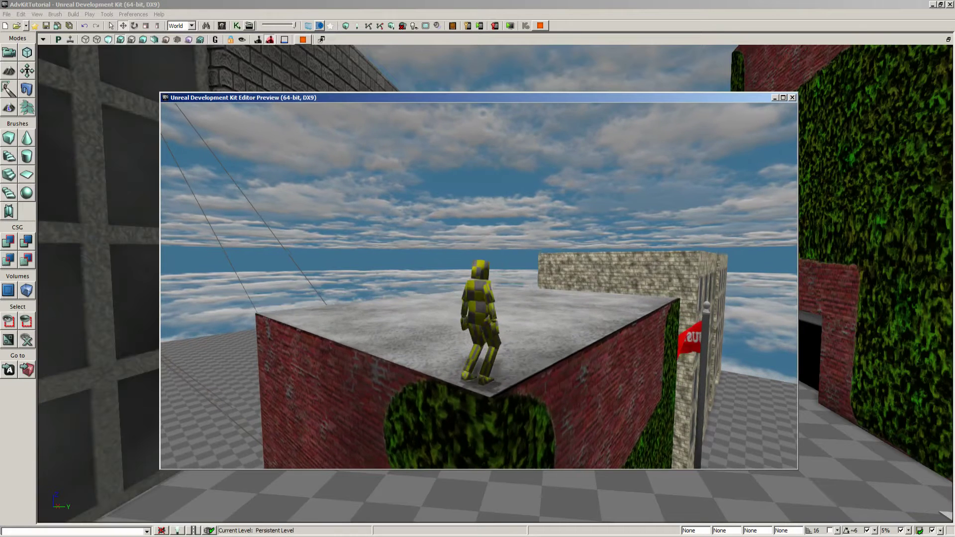
pyautogui.press('Escape')
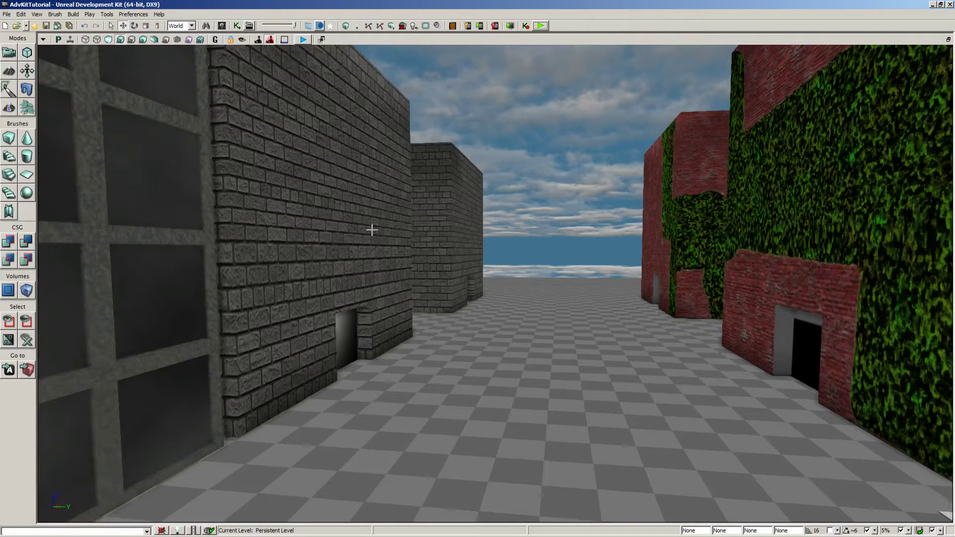
# - Open the building3_climbTextures material from the Materials group of AdvKit_Video_package in the Material Editor
pyautogui.click(220, 27)
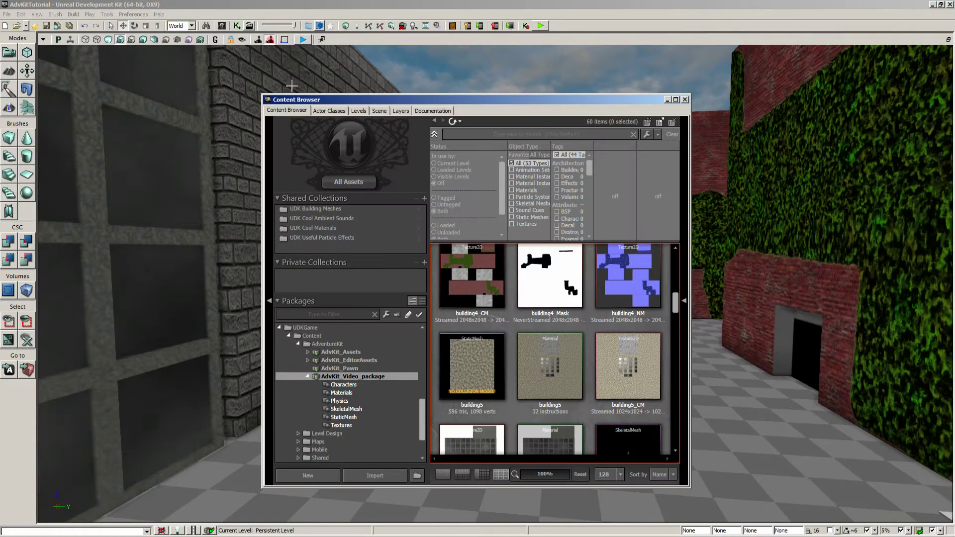
pyautogui.click(350, 394)
pyautogui.scroll(5, 506, 363)
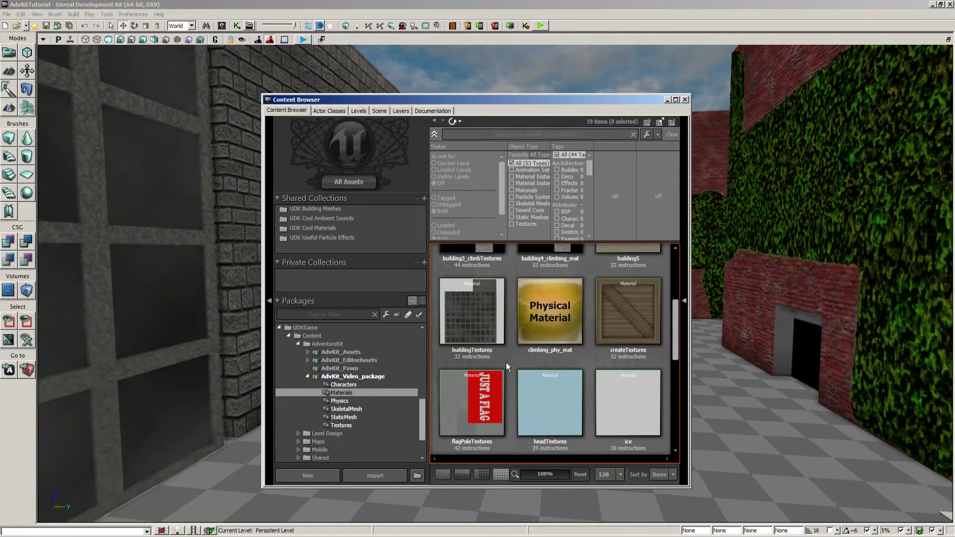
pyautogui.scroll(1, 506, 363)
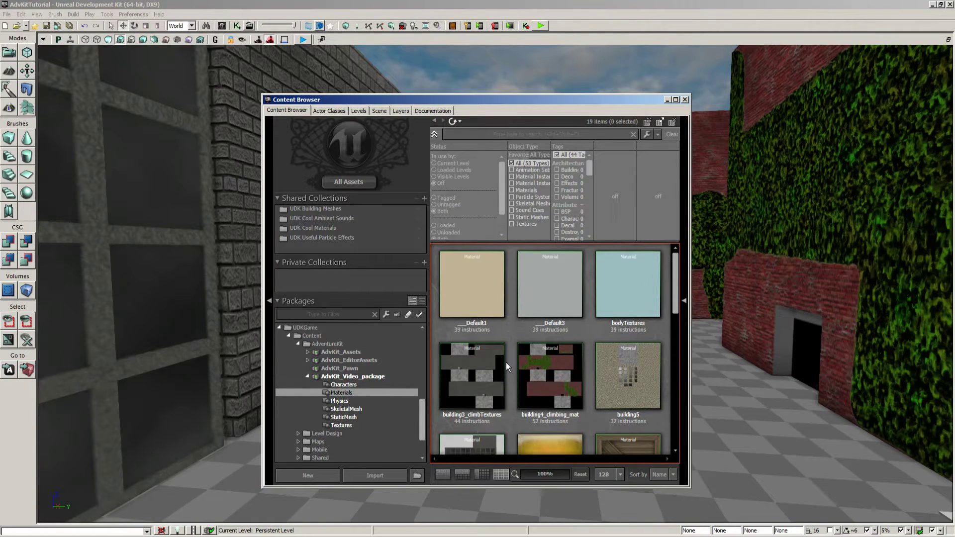
pyautogui.click(485, 356)
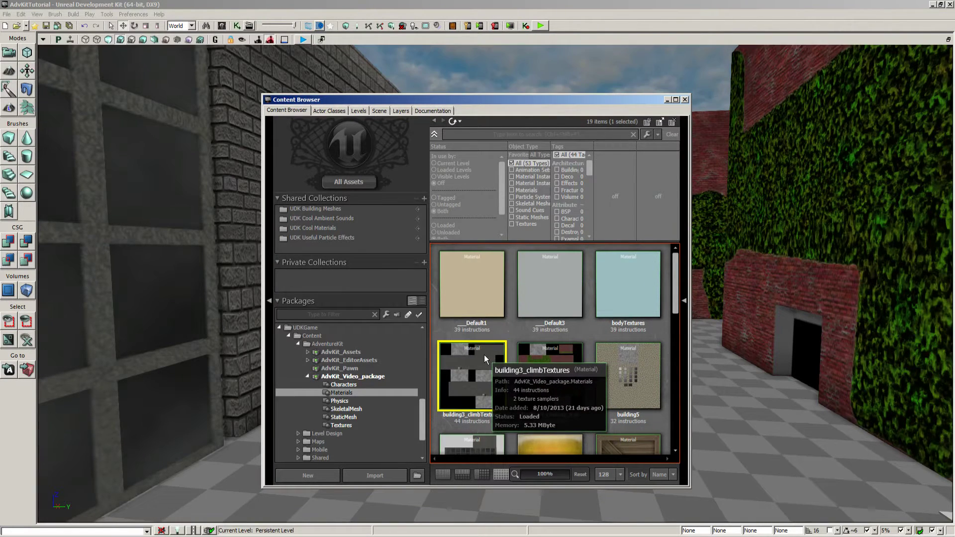
pyautogui.doubleClick(485, 354)
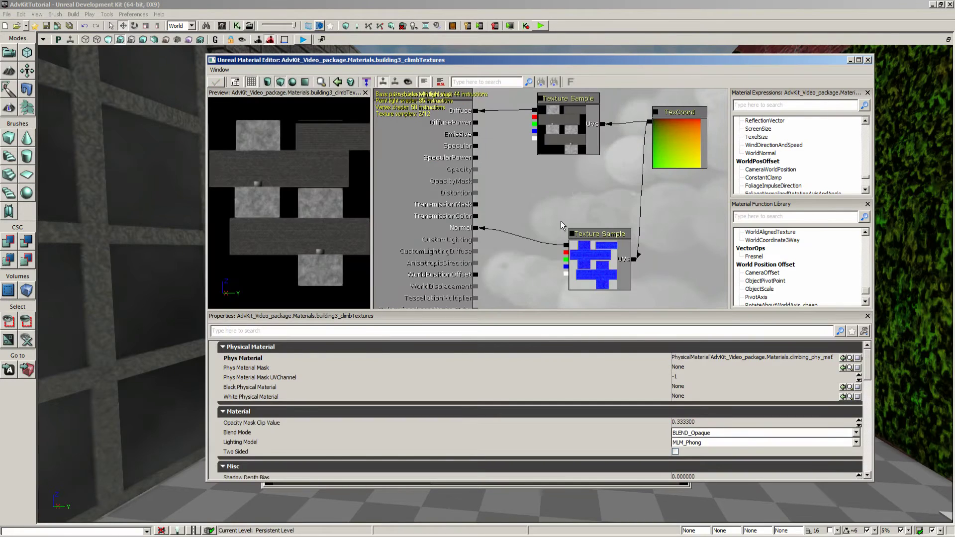
# - Inspect the material's two texture samples, TexCoord node and Phys Material assignment, then close the Material Editor
pyautogui.moveTo(562, 193); pyautogui.dragTo(547, 215)
pyautogui.click(548, 149)
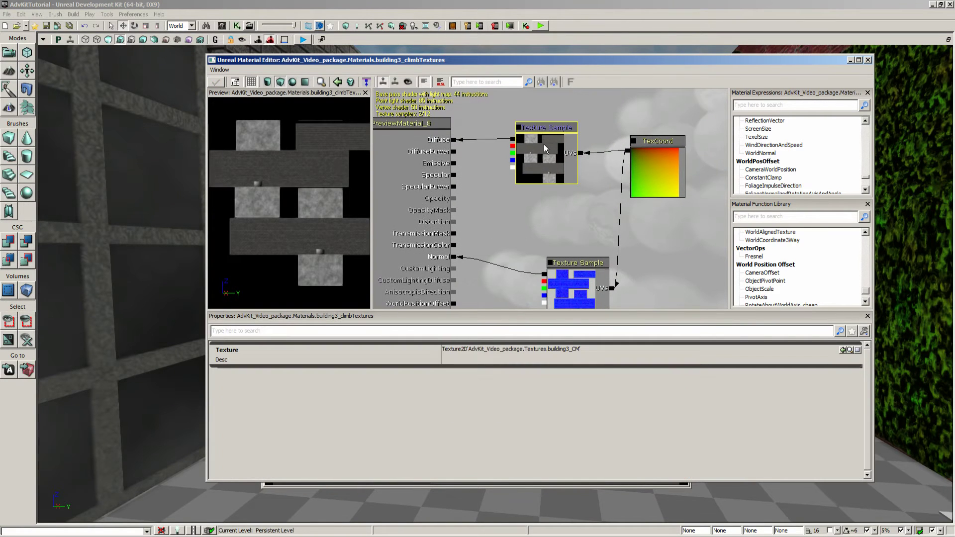
pyautogui.click(580, 277)
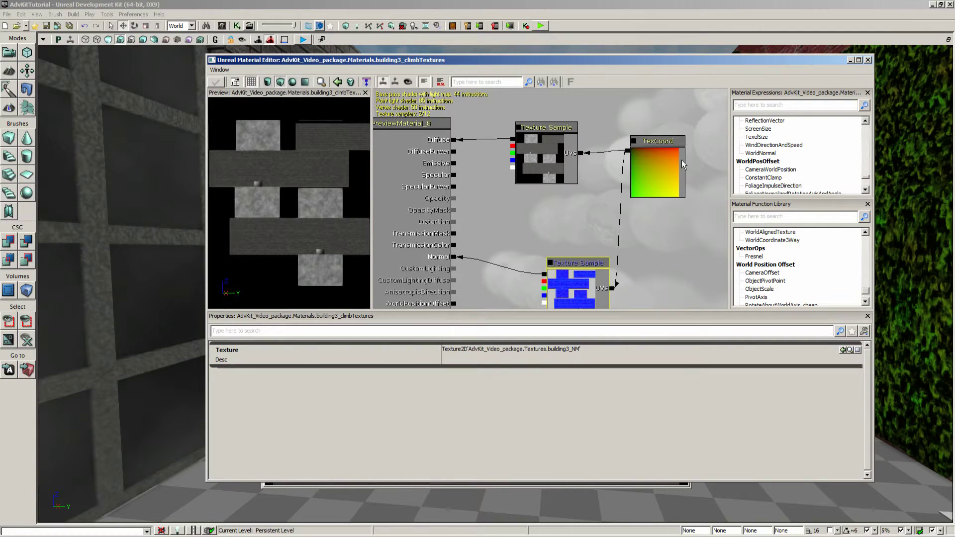
pyautogui.click(666, 176)
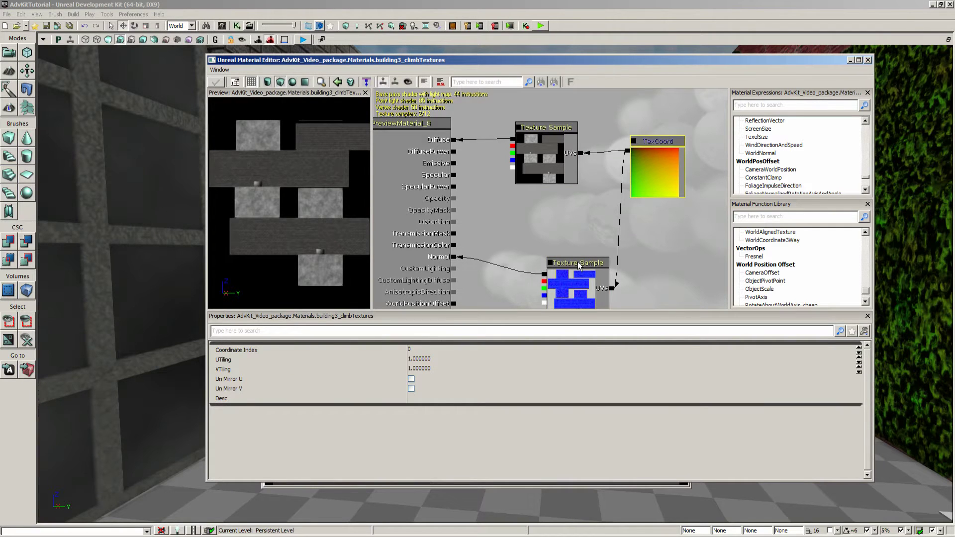
pyautogui.click(416, 184)
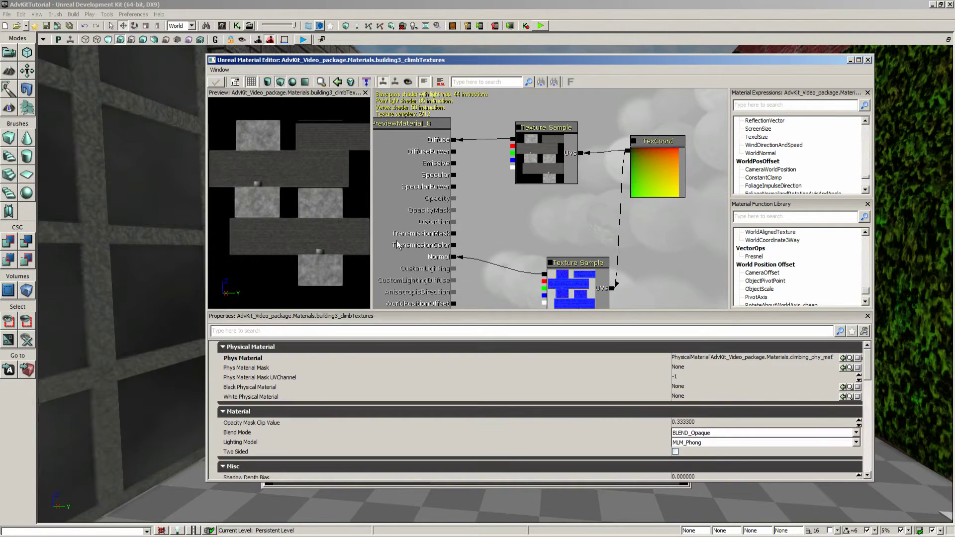
pyautogui.click(244, 359)
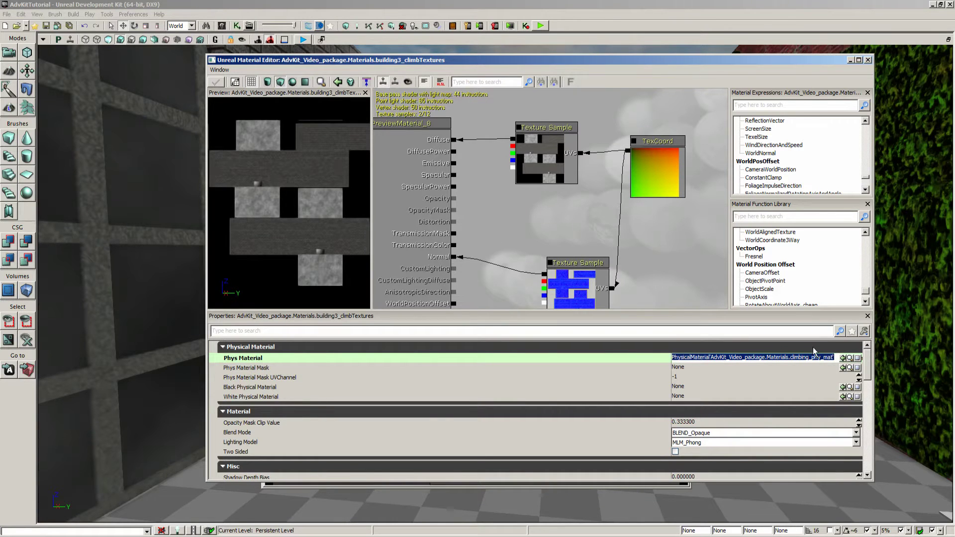
pyautogui.click(868, 60)
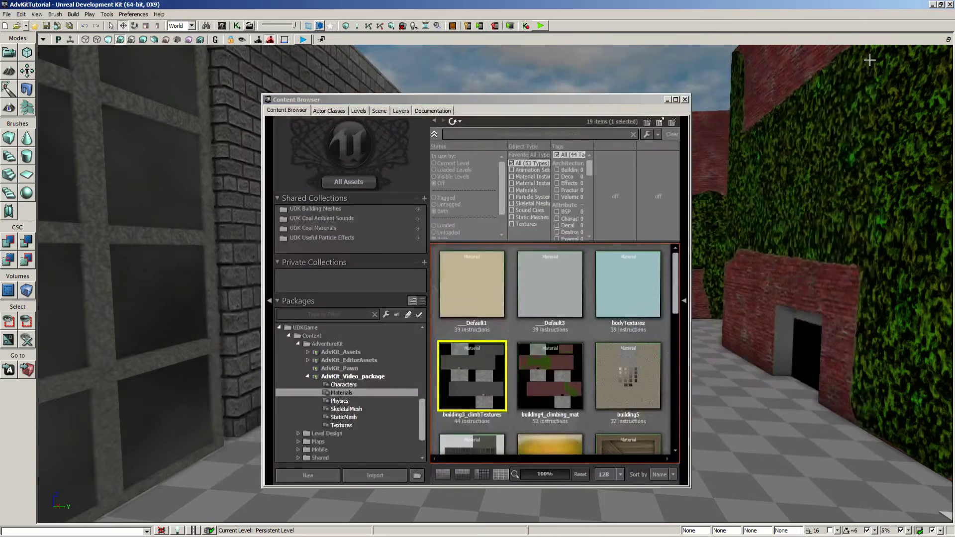
# - Select the climbing_phy_mat physical material in the Materials group of AdvKit_Video_package
pyautogui.click(516, 379)
pyautogui.scroll(-5, 515, 378)
pyautogui.click(522, 376)
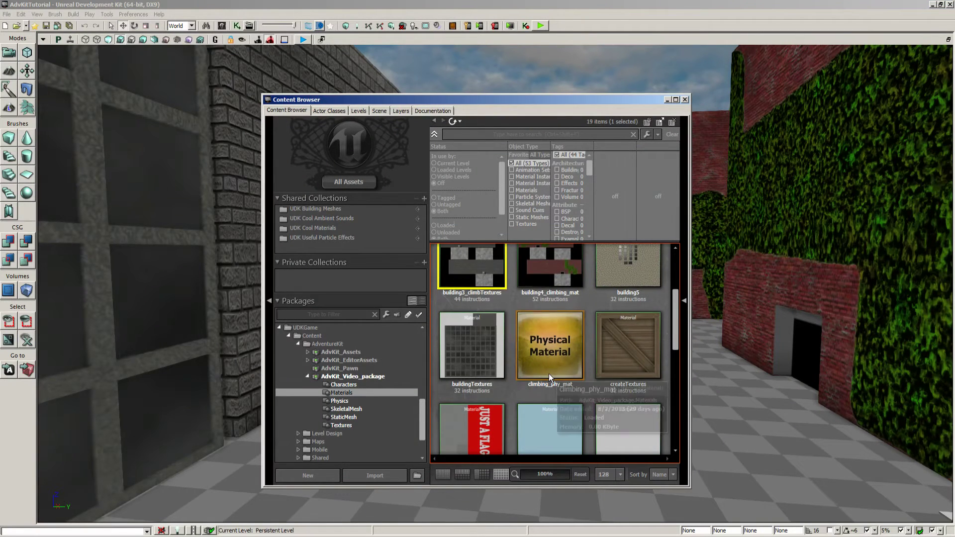
pyautogui.rightClick(589, 325)
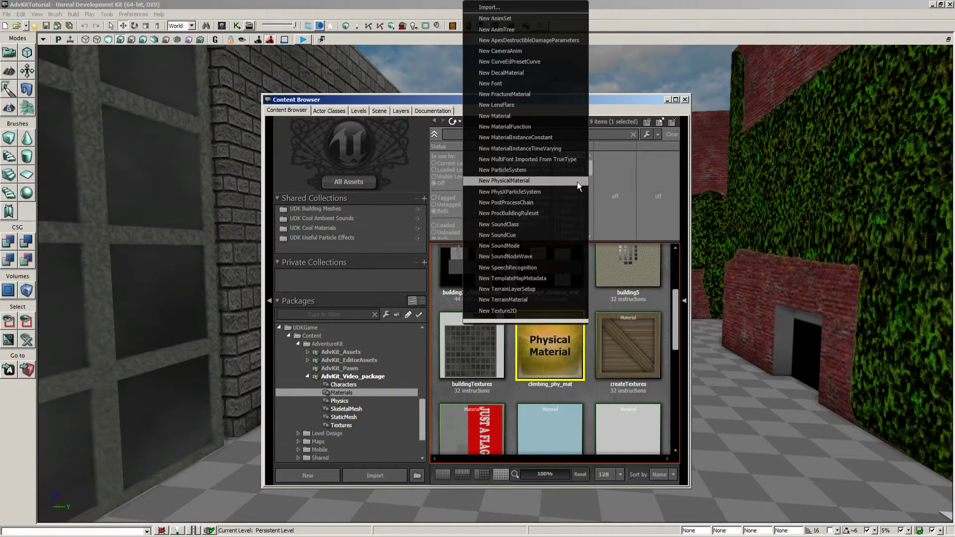
pyautogui.click(514, 183)
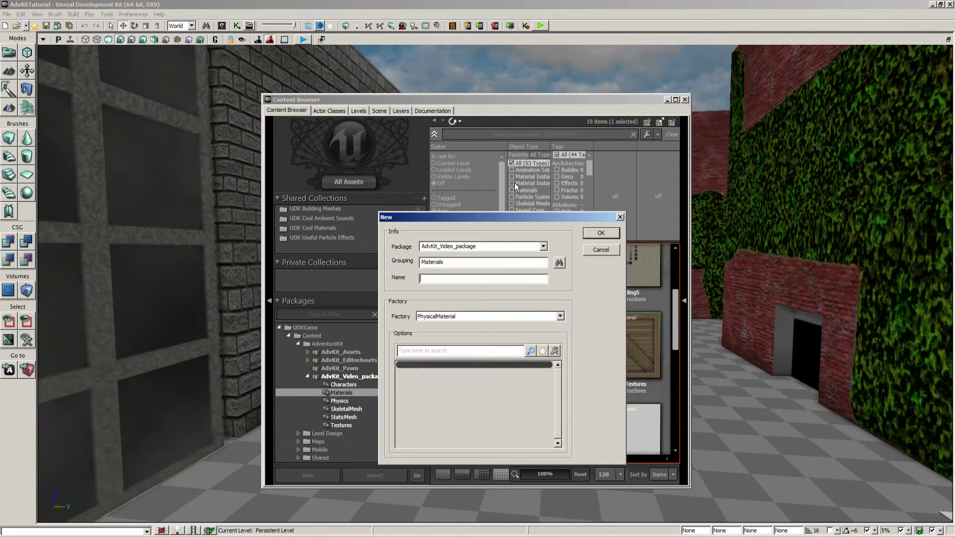
pyautogui.click(608, 252)
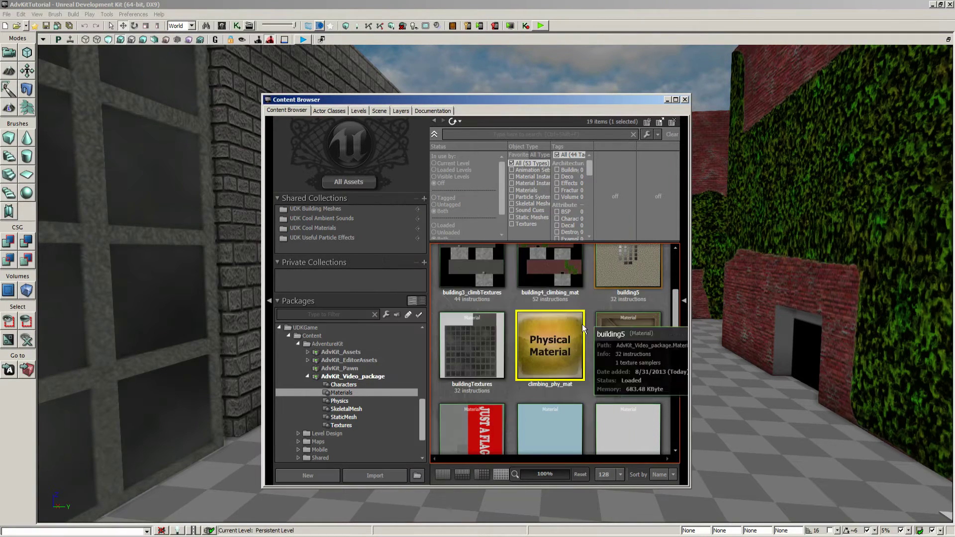
# - Inspect climbing_phy_mat's Physical Material Property, its available property classes and the Is Climbable Wall setting, then close the properties
pyautogui.doubleClick(556, 335)
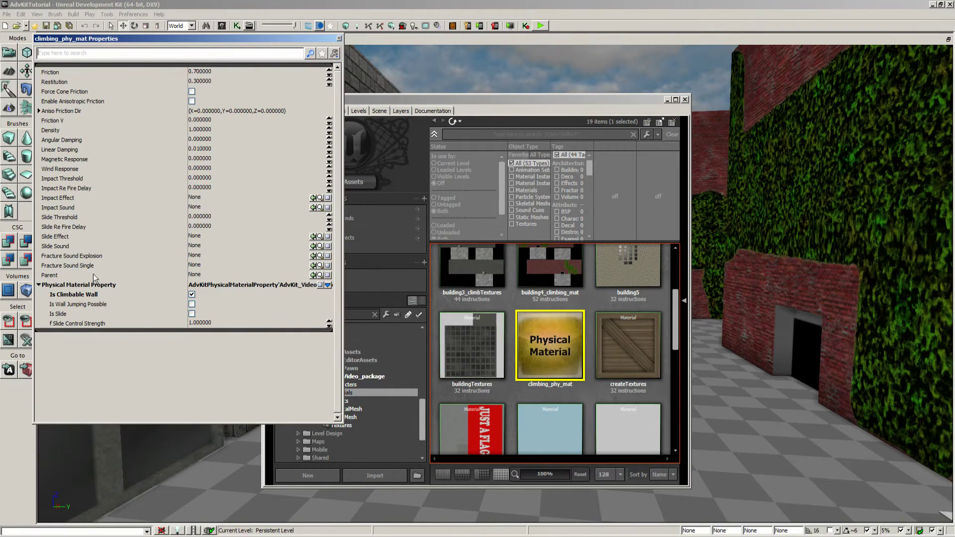
pyautogui.click(60, 287)
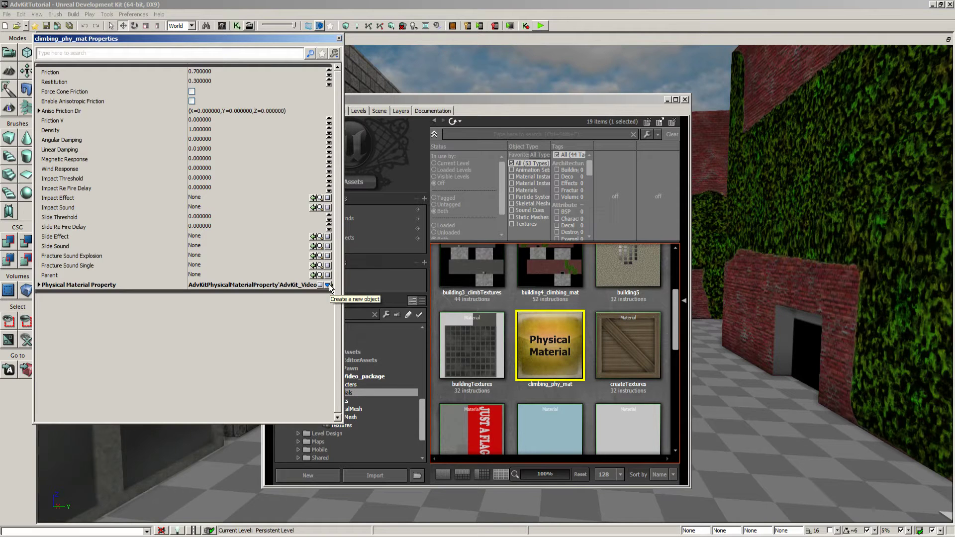
pyautogui.click(39, 285)
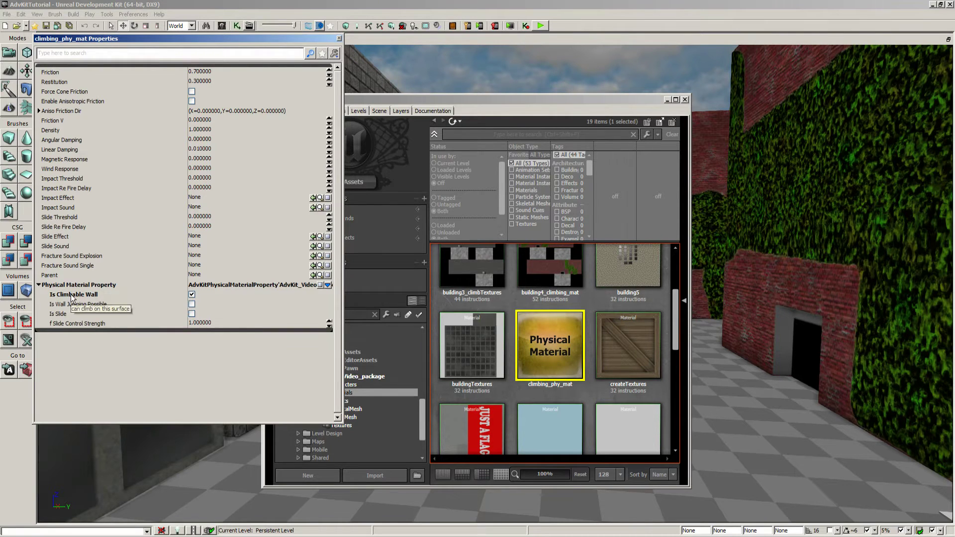
pyautogui.click(327, 285)
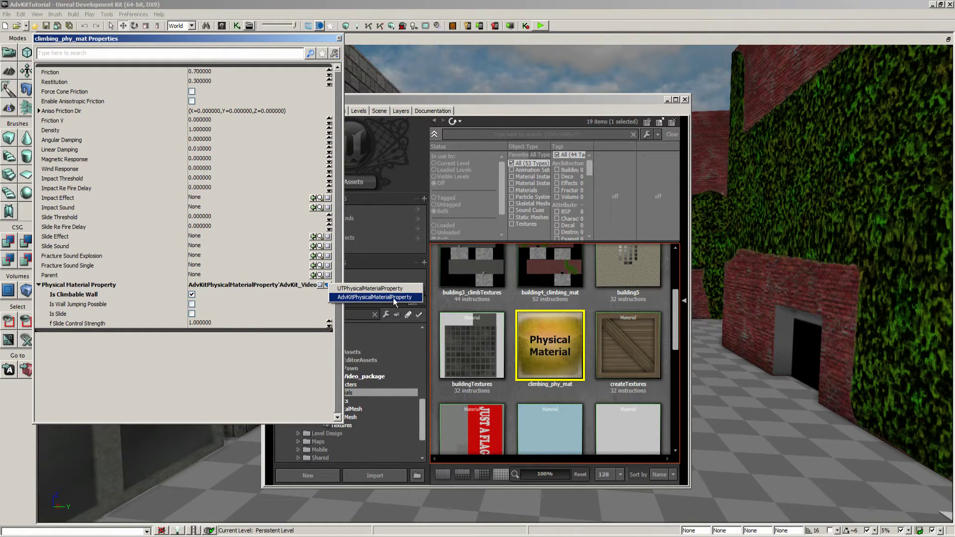
pyautogui.click(96, 297)
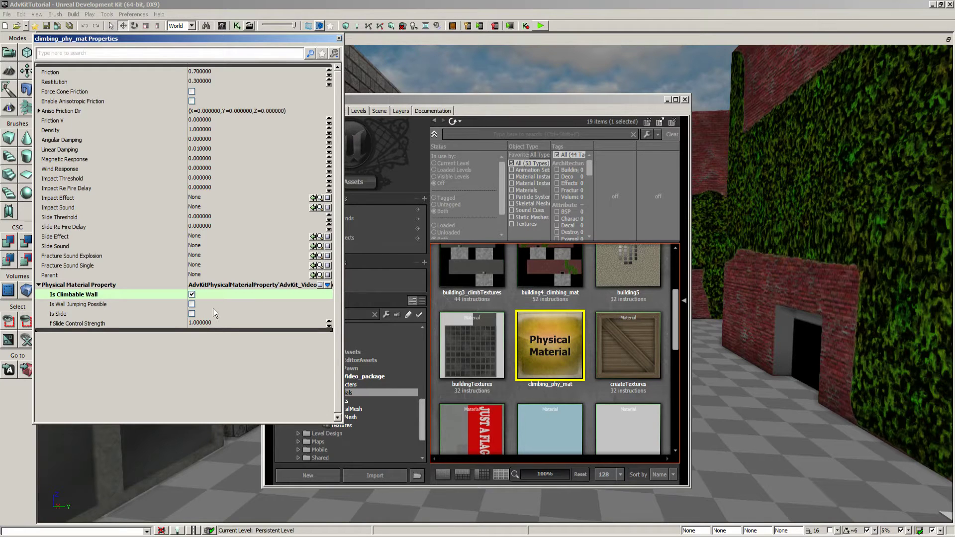
pyautogui.click(340, 39)
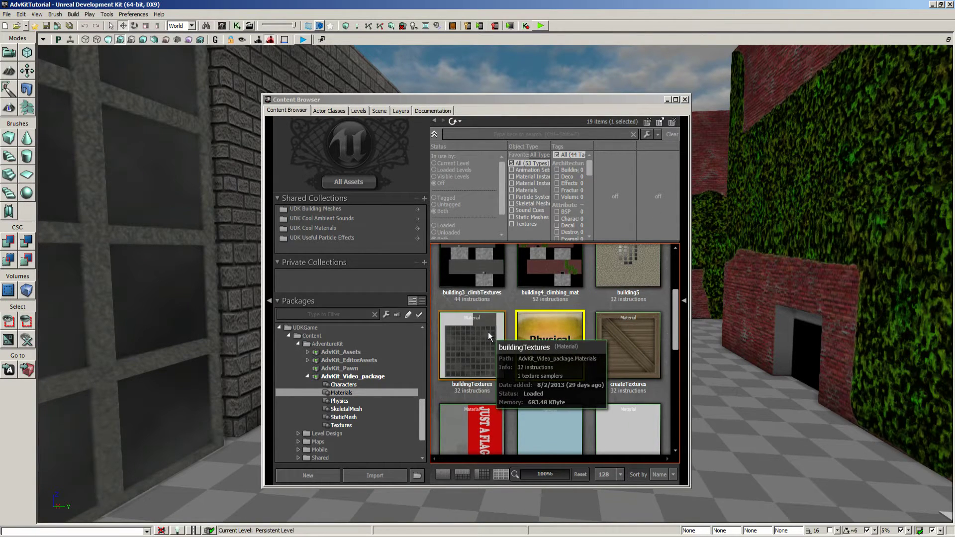
# - Reopen the building3_climbTextures material to check its Phys Material assignment, then close the Material Editor
pyautogui.scroll(3, 488, 332)
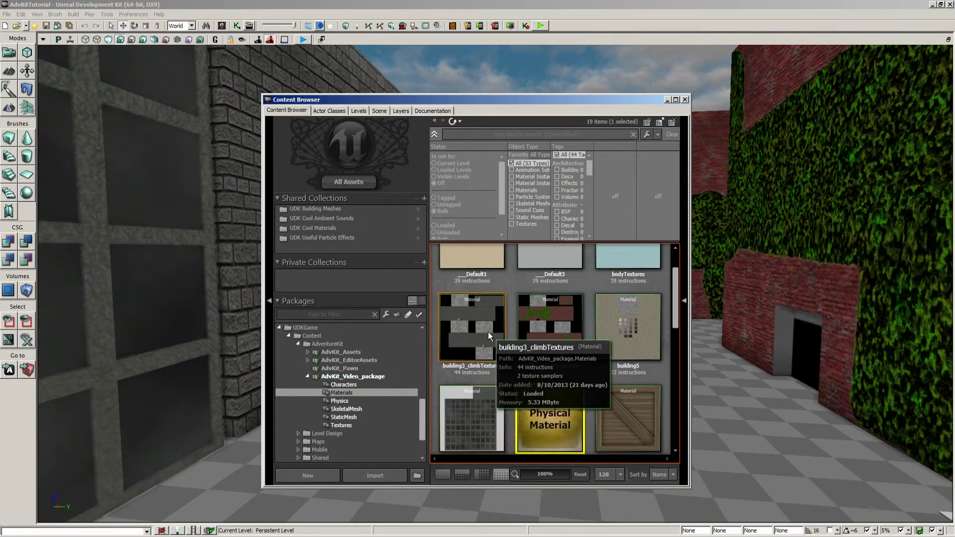
pyautogui.doubleClick(479, 370)
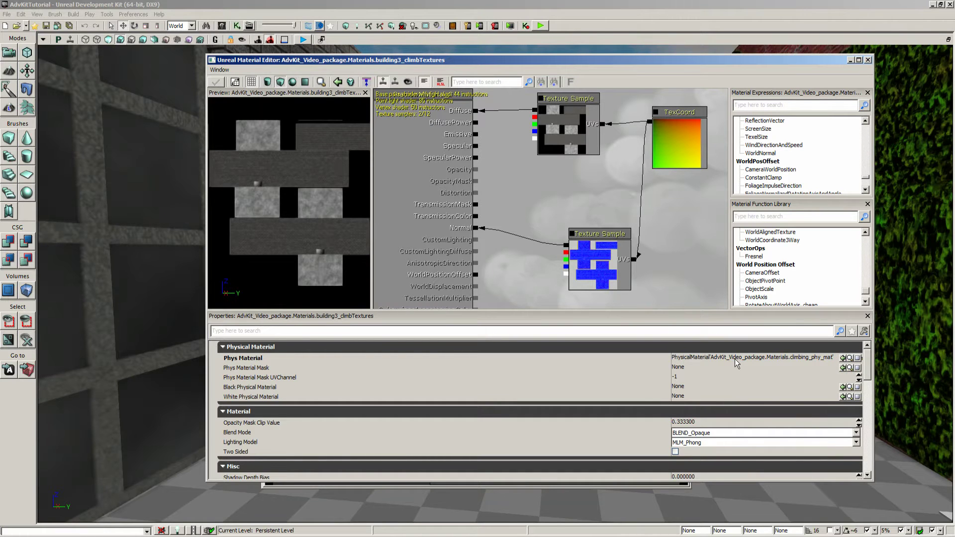
pyautogui.click(868, 60)
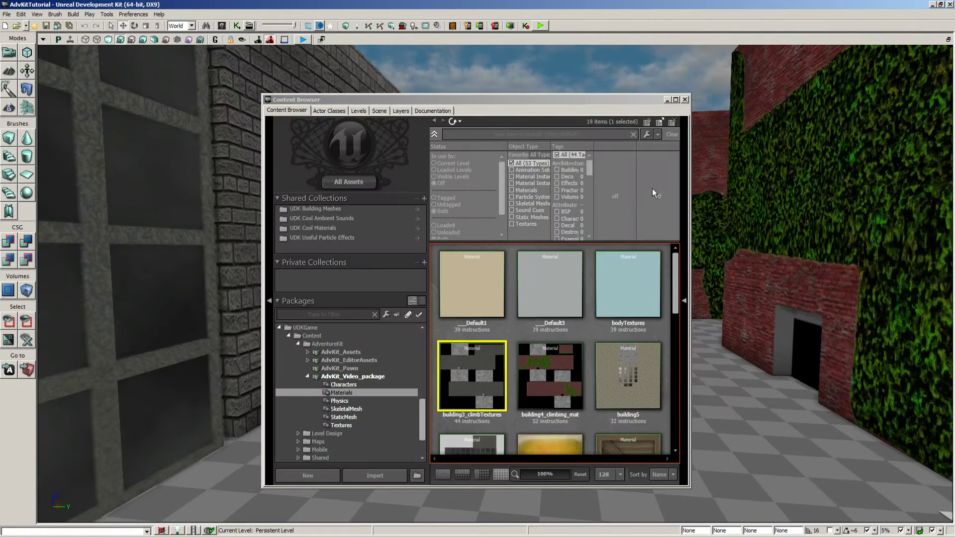
# - Select the ivy-covered brick building in the level and open the building4_climbing_mat material in a maximized Material Editor
pyautogui.click(845, 182)
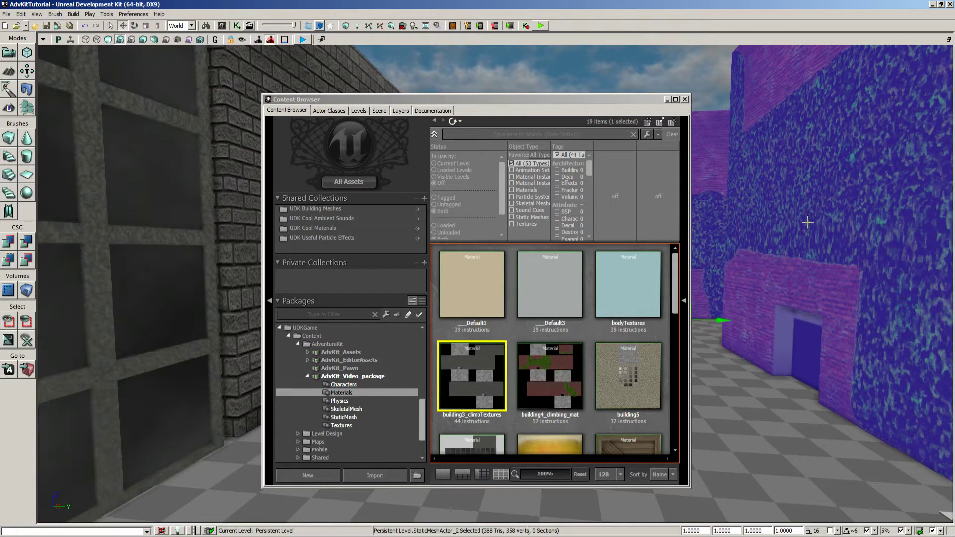
pyautogui.click(551, 363)
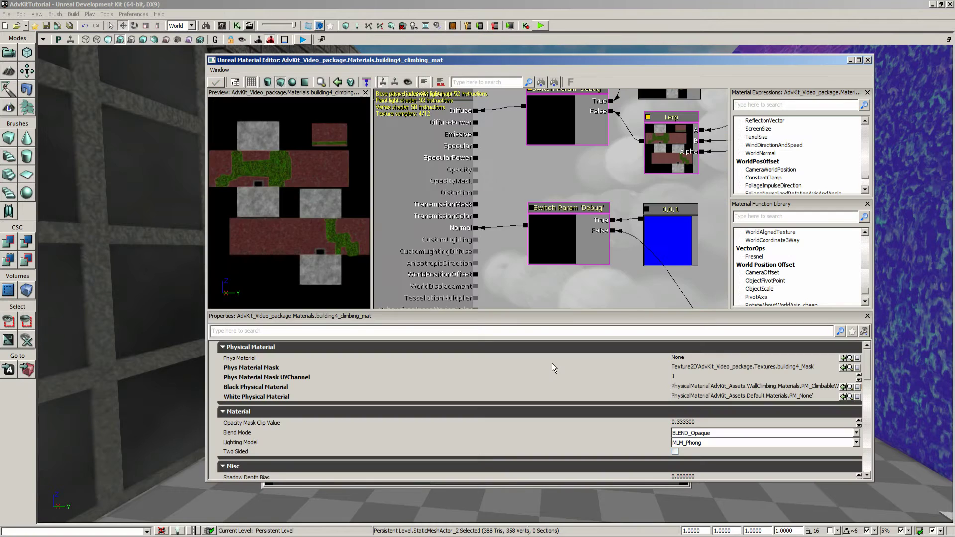
pyautogui.doubleClick(548, 61)
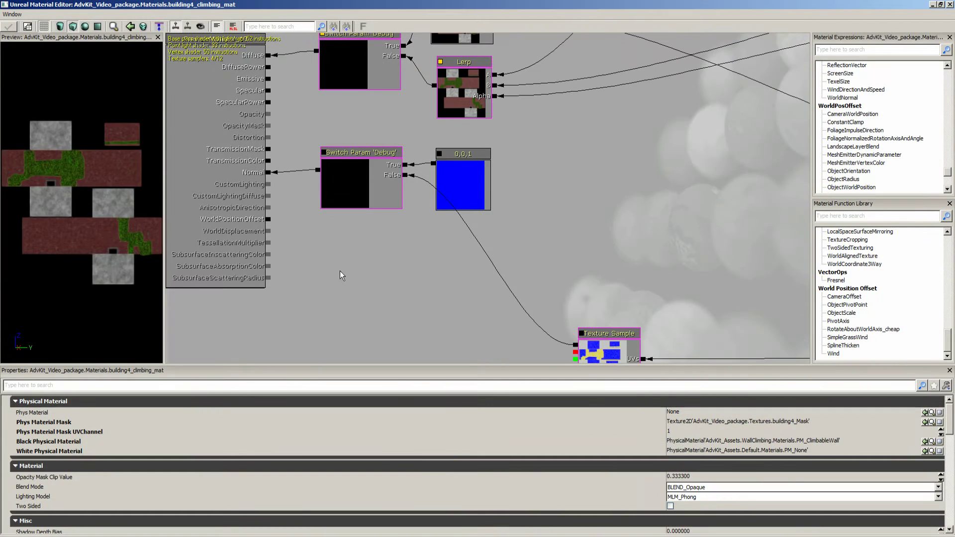
# - Examine the material's Phys Material, Phys Material Mask, Black Physical Material and White Physical Material assignments
pyautogui.click(53, 413)
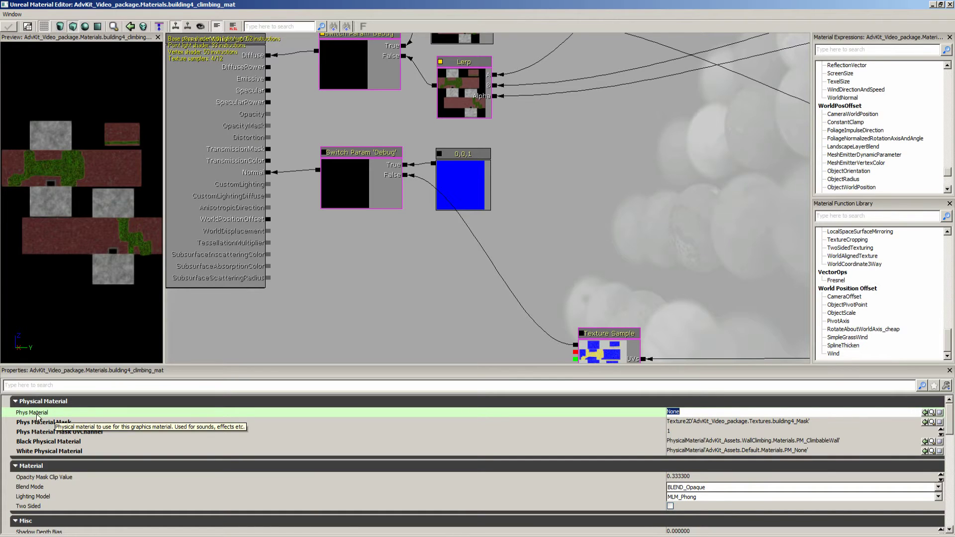
pyautogui.click(69, 423)
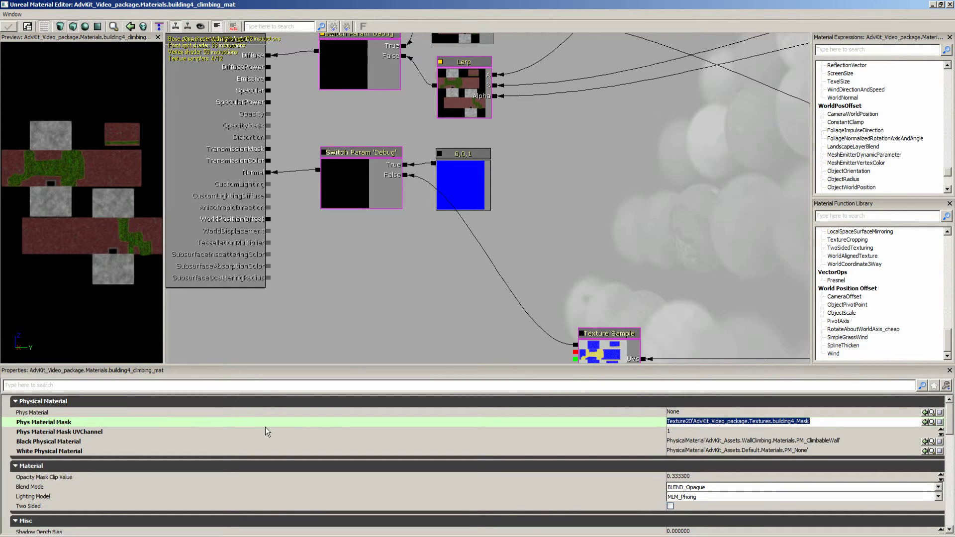
pyautogui.click(81, 442)
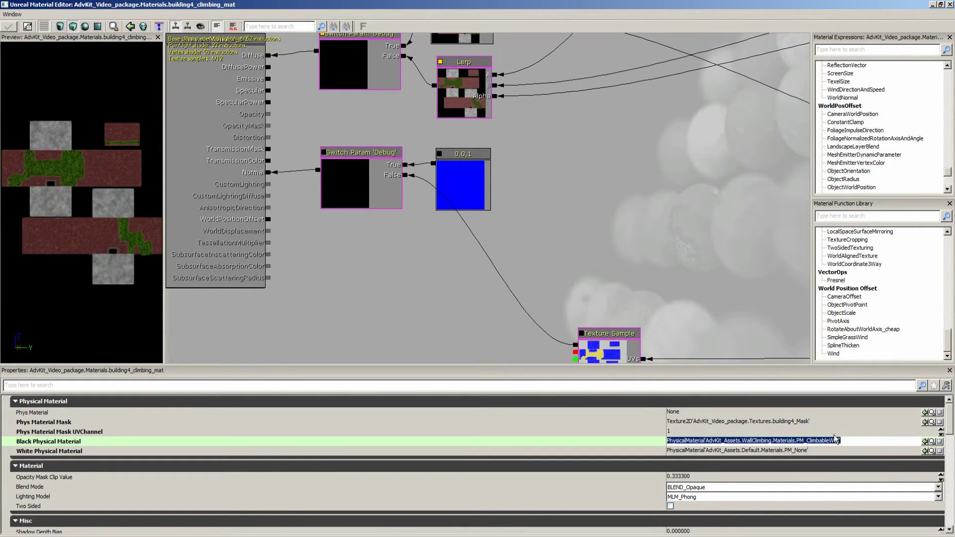
pyautogui.click(782, 451)
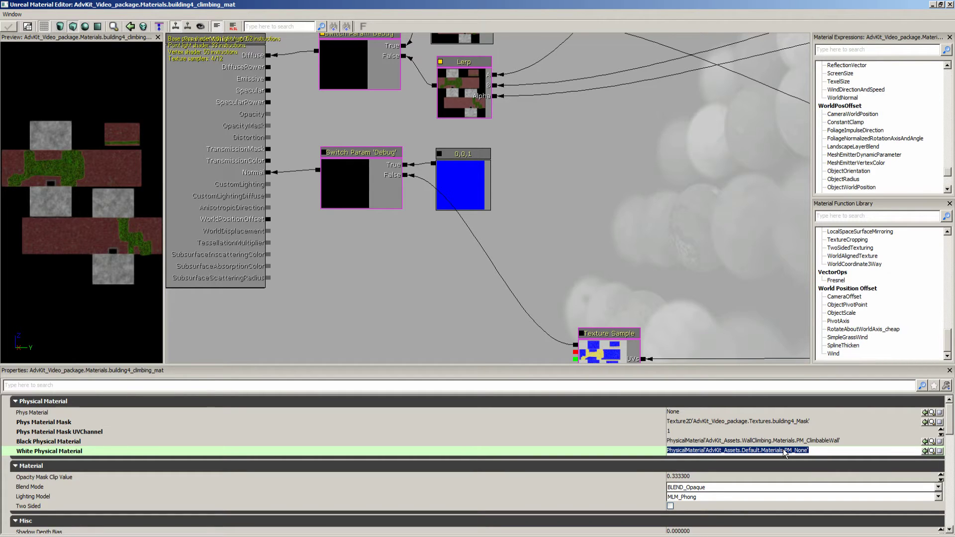
# - Locate the White Physical Material's asset in the Content Browser and inspect its physical material properties, then close them
pyautogui.click(932, 452)
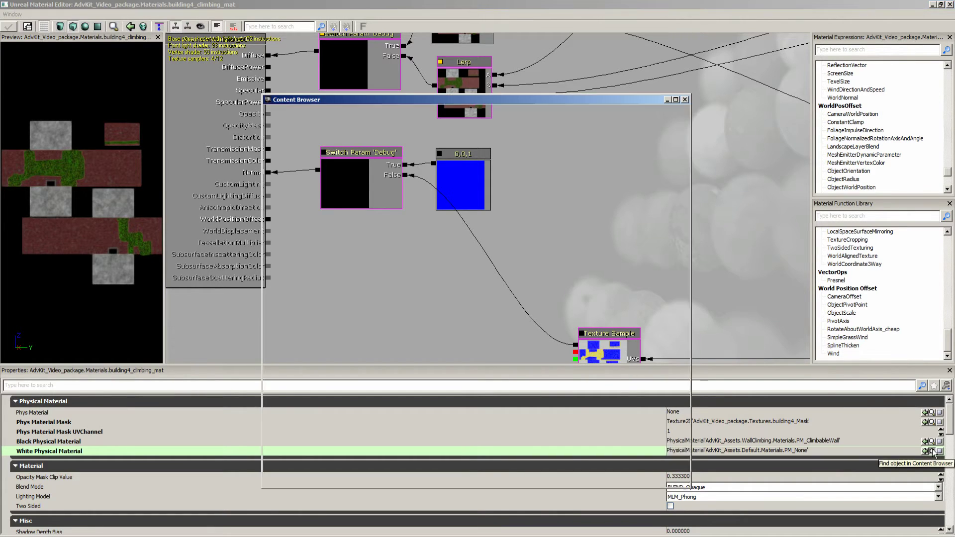
pyautogui.doubleClick(548, 380)
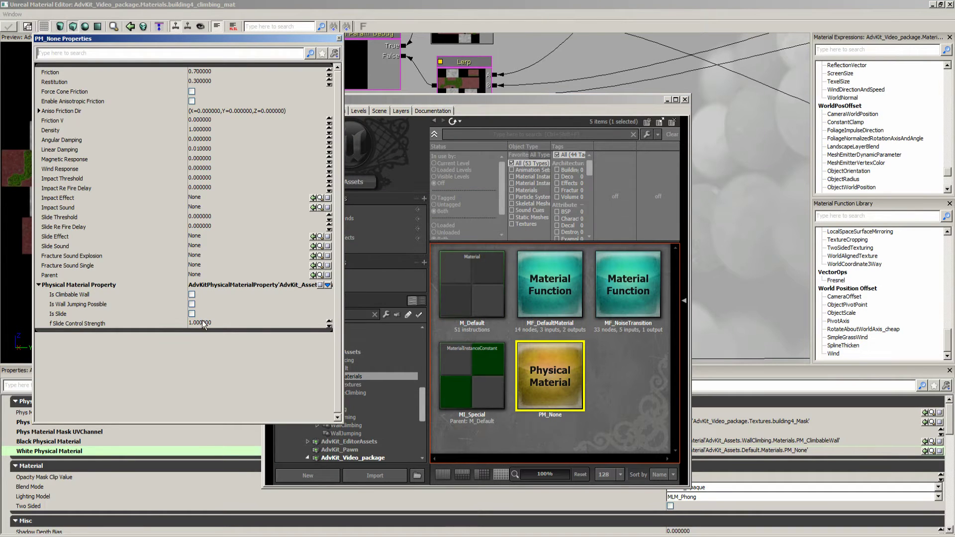
pyautogui.click(340, 39)
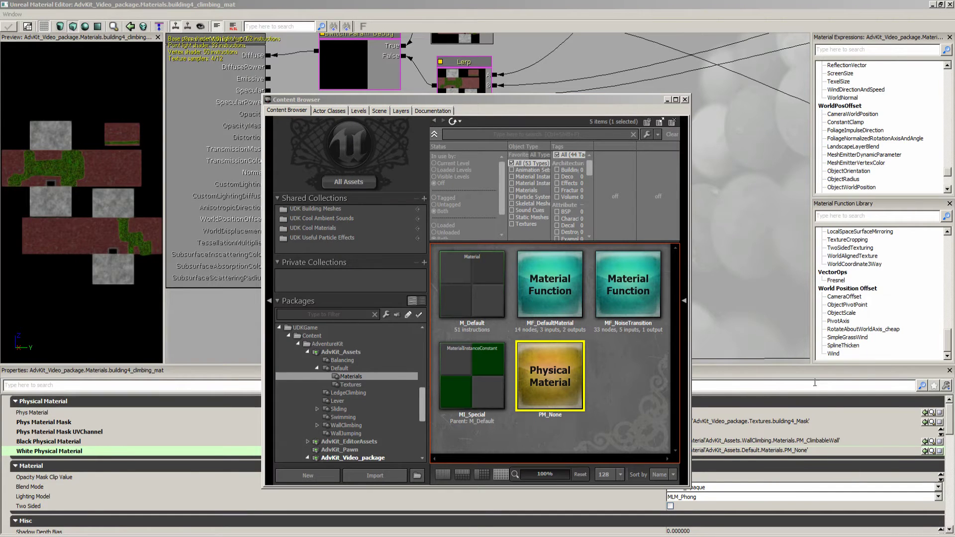
# - Locate the Black Physical Material's asset, inspect its Is Climbable Wall setting, and close its properties and the Content Browser
pyautogui.click(932, 441)
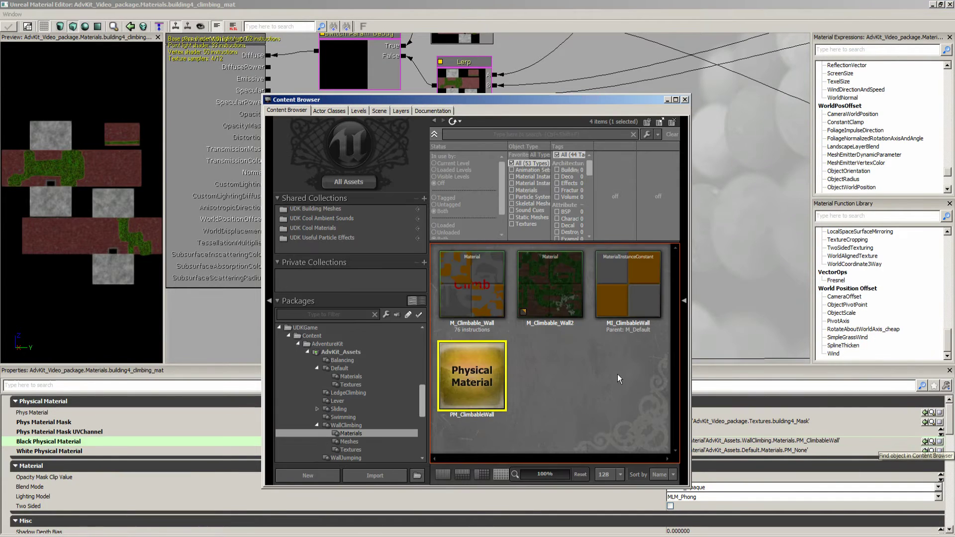
pyautogui.doubleClick(486, 383)
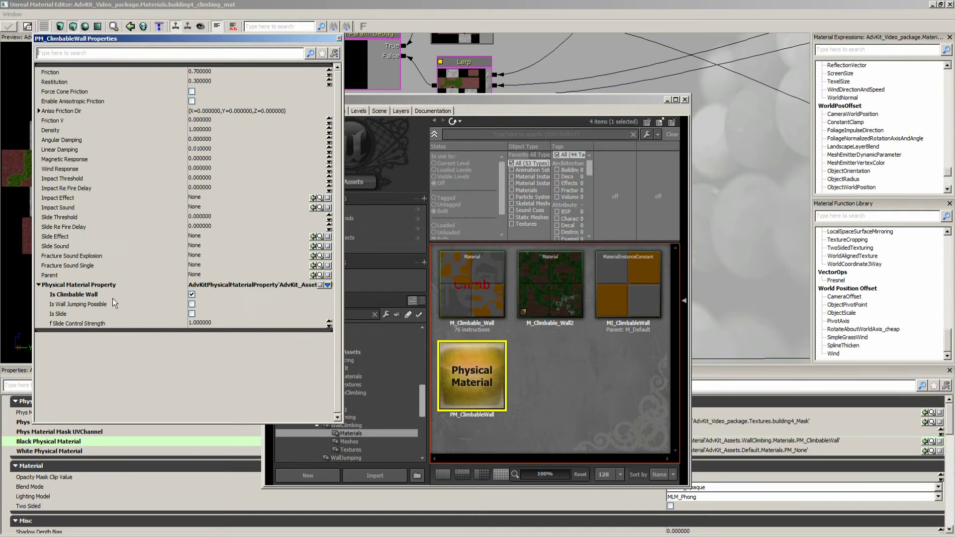
pyautogui.click(339, 38)
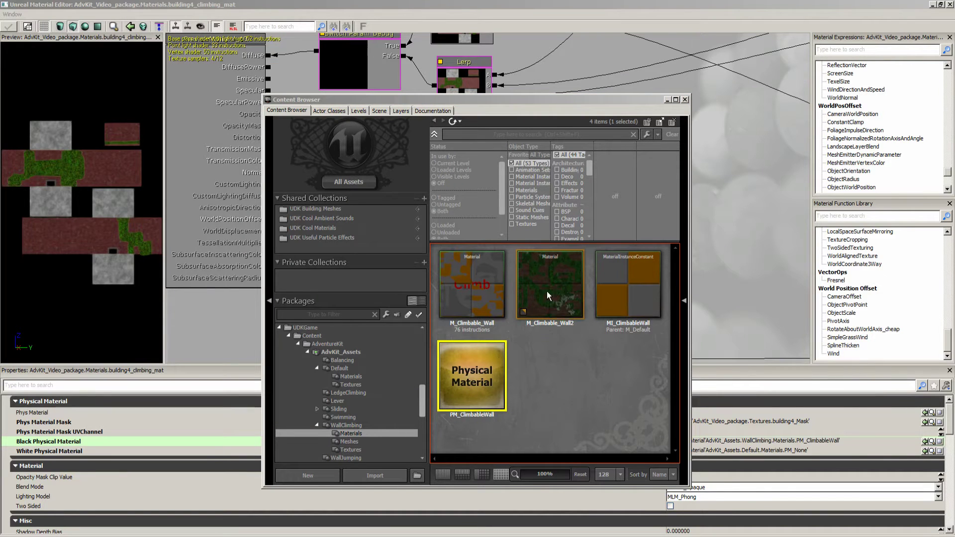
pyautogui.click(685, 100)
# - Examine the node network of building4_climbing_mat and the texture assigned to the Texture Sample feeding the upper Debug switch
pyautogui.scroll(-3, 662, 154)
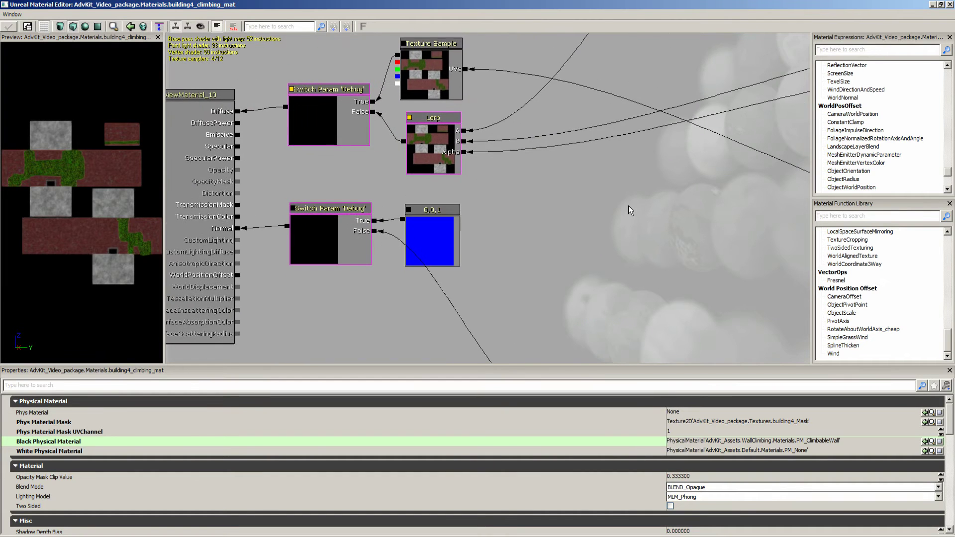
pyautogui.scroll(-2, 628, 209)
pyautogui.scroll(-1, 628, 206)
pyautogui.moveTo(655, 209); pyautogui.dragTo(425, 270)
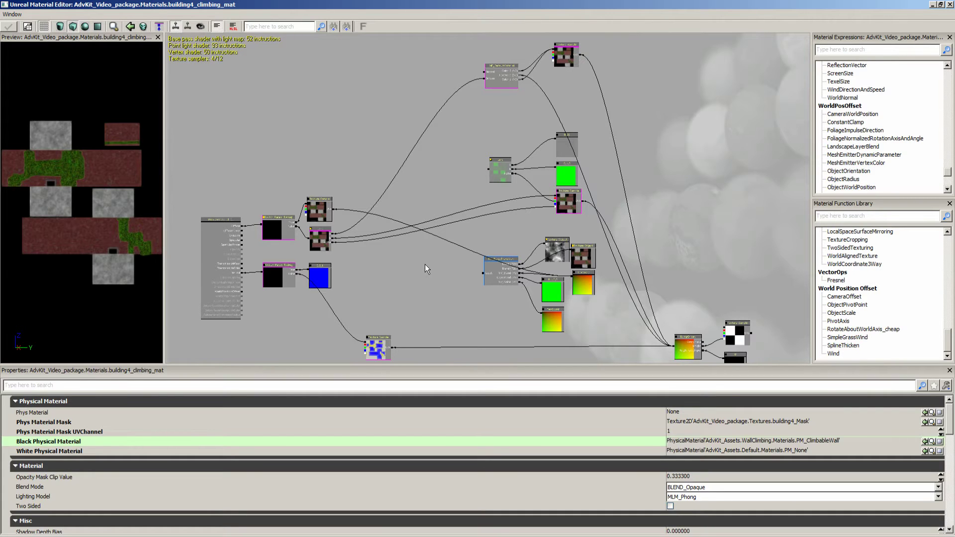
pyautogui.scroll(4, 409, 177)
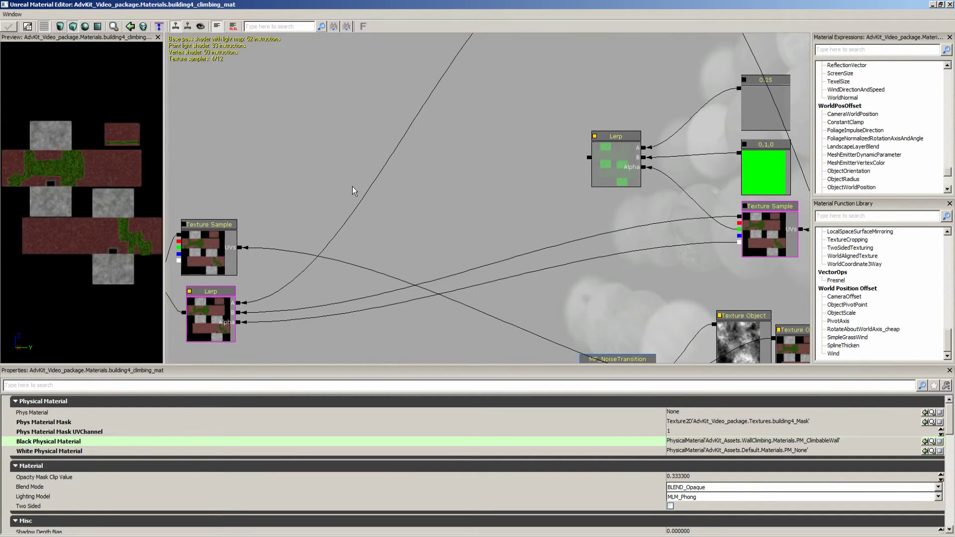
pyautogui.moveTo(290, 184); pyautogui.dragTo(417, 121)
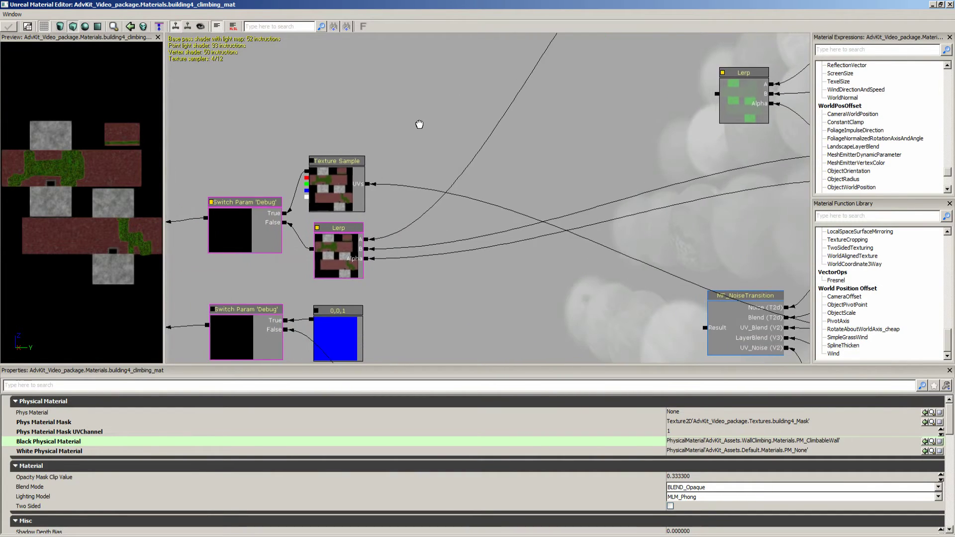
pyautogui.click(341, 186)
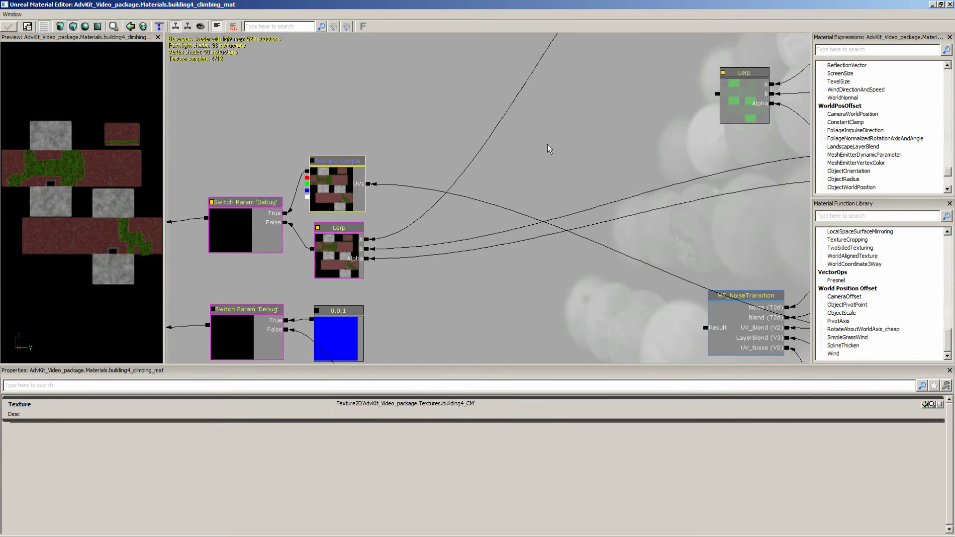
# - Check the texture assigned to the Texture Sample feeding MF_DefaultMaterial, then restore the Material Editor to its smaller window size
pyautogui.moveTo(604, 142); pyautogui.dragTo(539, 214)
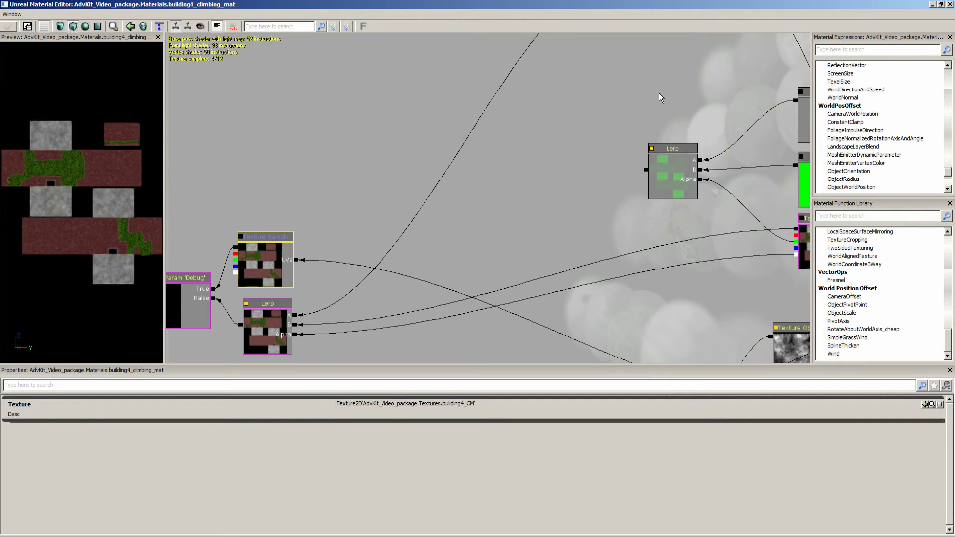
pyautogui.moveTo(658, 94); pyautogui.dragTo(412, 252)
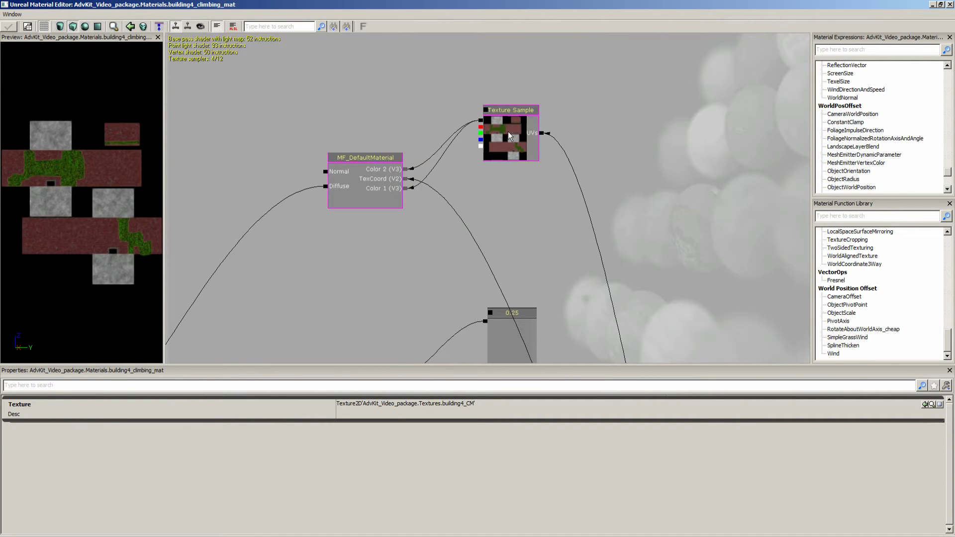
pyautogui.click(509, 131)
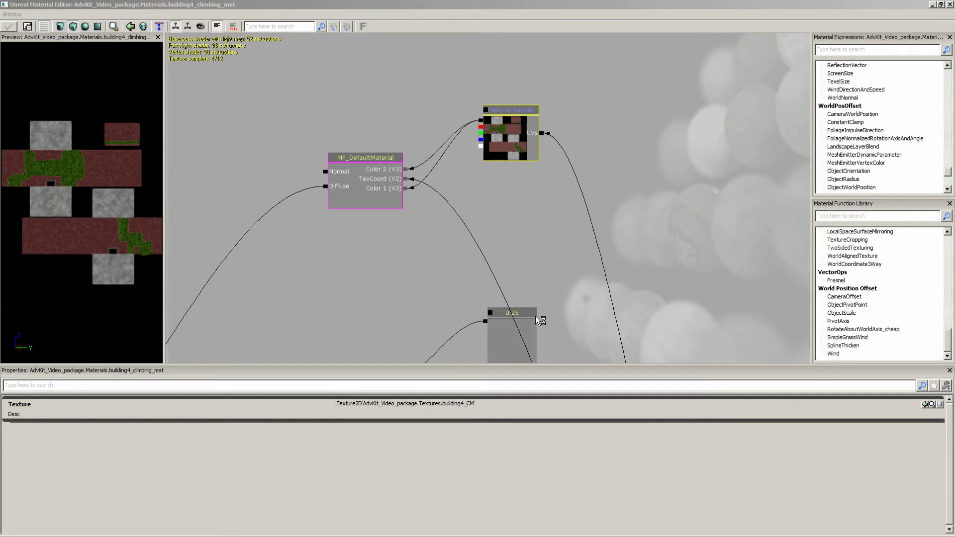
pyautogui.doubleClick(457, 6)
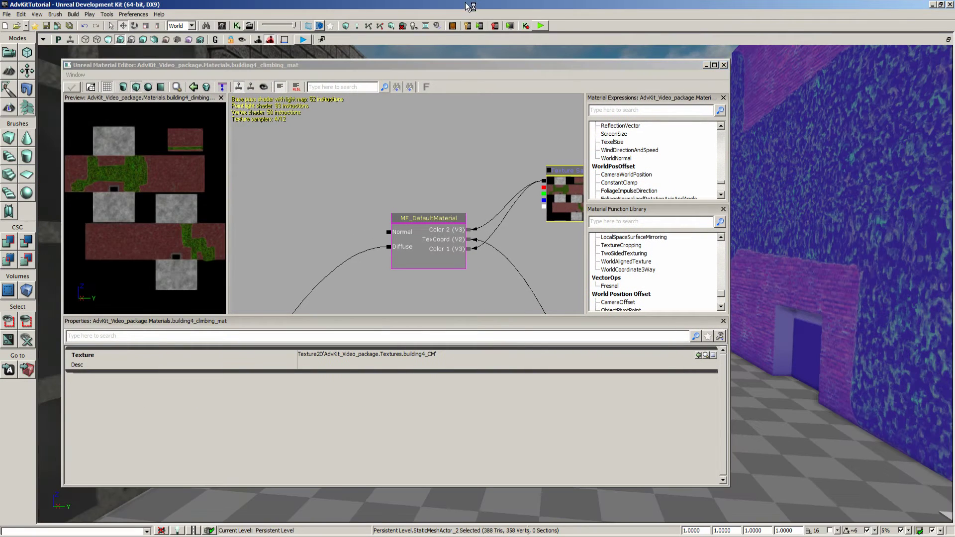
# - Set building4_climbing_mat aside and open the M_Climbable_Wall material from the WallClimbing materials in the Content Browser
pyautogui.click(706, 64)
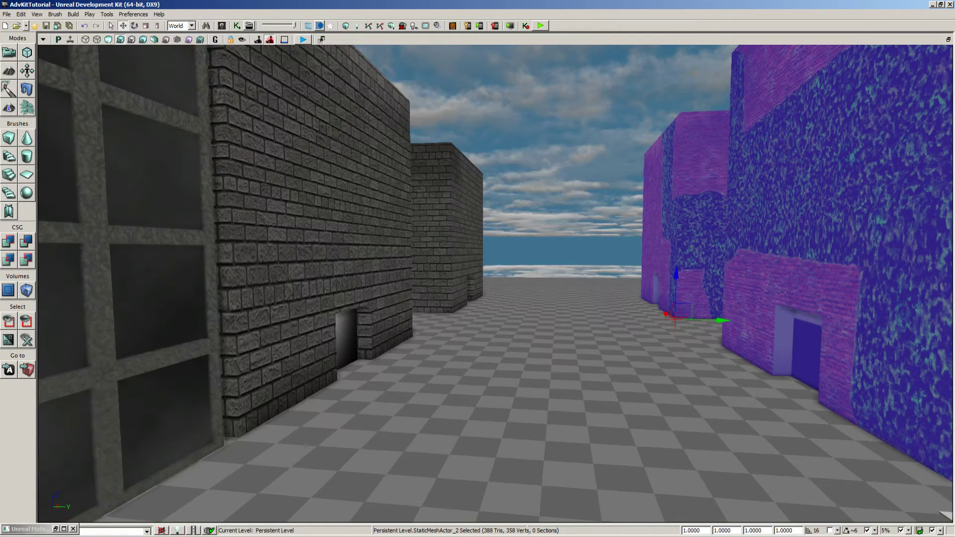
pyautogui.click(225, 25)
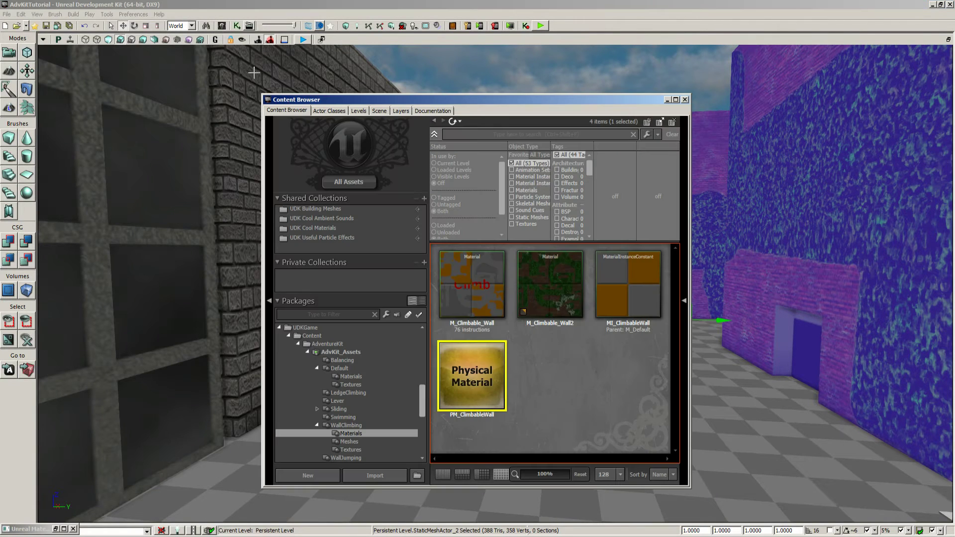
pyautogui.click(476, 284)
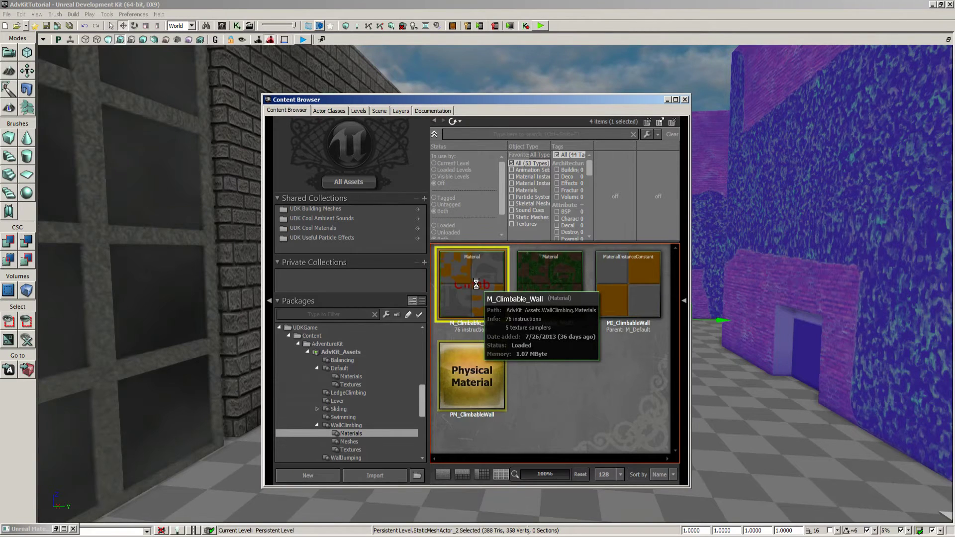
pyautogui.doubleClick(476, 284)
# - Examine the Color and Second Color2 parameters feeding MF_DefaultMaterial in M_Climbable_Wall's node network
pyautogui.moveTo(504, 269); pyautogui.dragTo(375, 302)
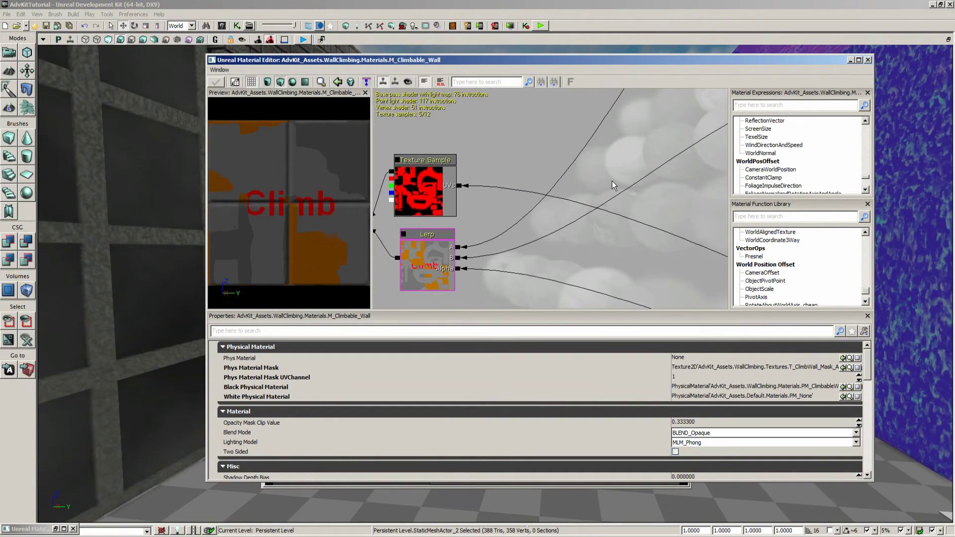
pyautogui.scroll(-5, 612, 181)
pyautogui.moveTo(672, 140); pyautogui.dragTo(396, 309)
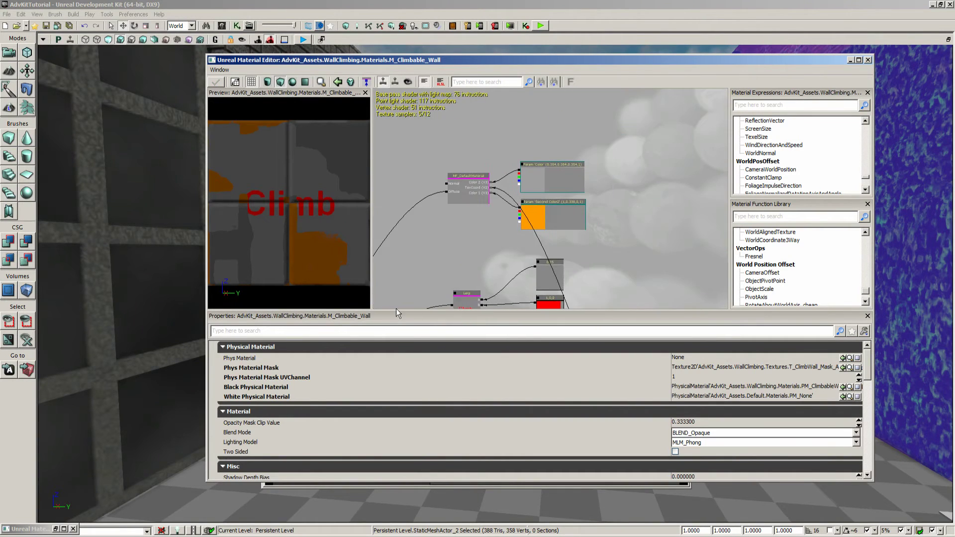
pyautogui.click(547, 181)
pyautogui.click(549, 211)
pyautogui.click(548, 172)
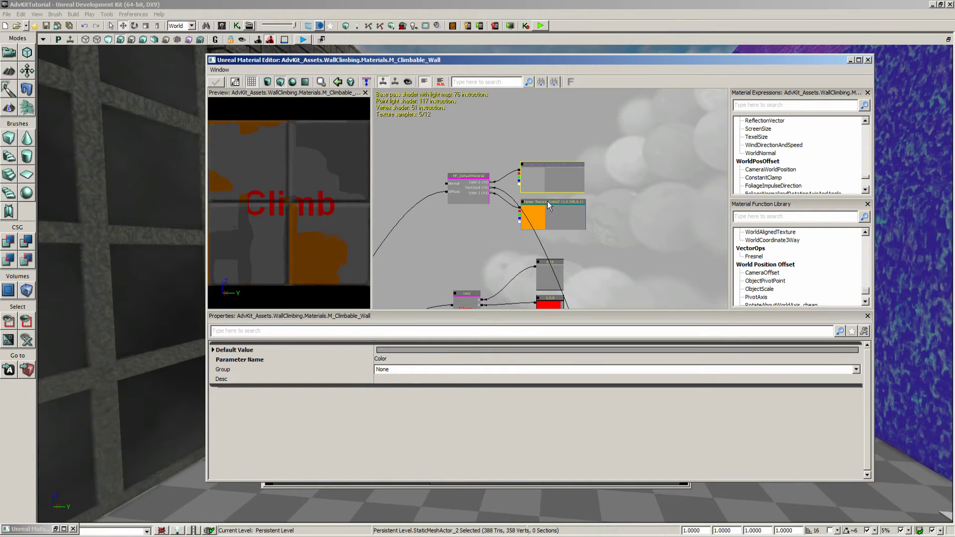
pyautogui.click(546, 206)
pyautogui.click(542, 180)
pyautogui.click(548, 208)
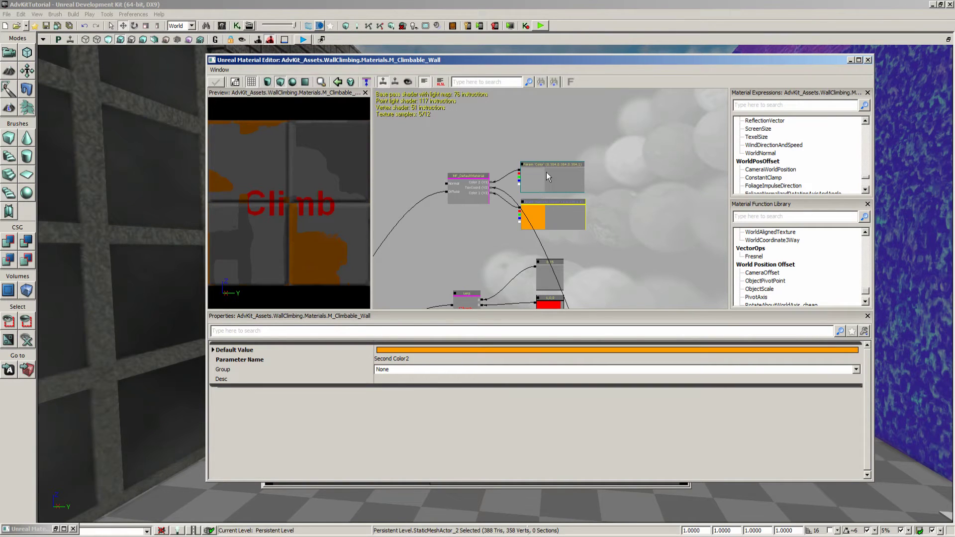
# - Return to building4_climbing_mat and check the texture of the Texture Sample feeding the Alpha of the Lerp with the green 0,1,0 constant
pyautogui.click(31, 530)
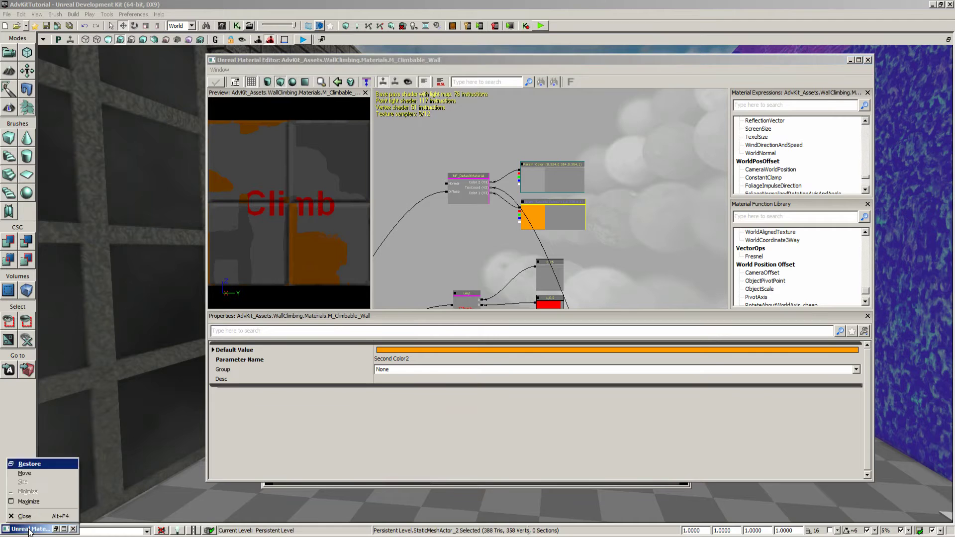
pyautogui.click(31, 463)
pyautogui.moveTo(456, 232); pyautogui.dragTo(368, 221)
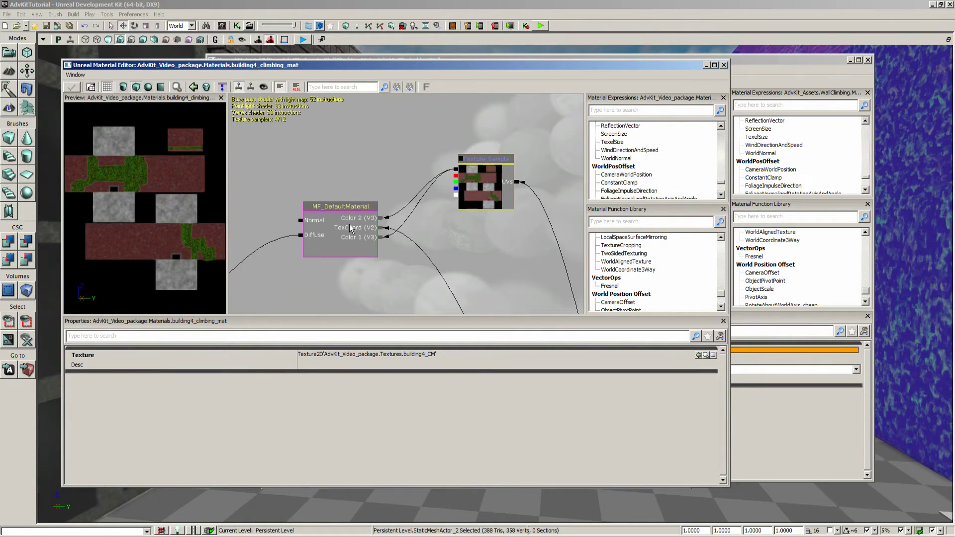
pyautogui.moveTo(516, 270); pyautogui.dragTo(413, 103)
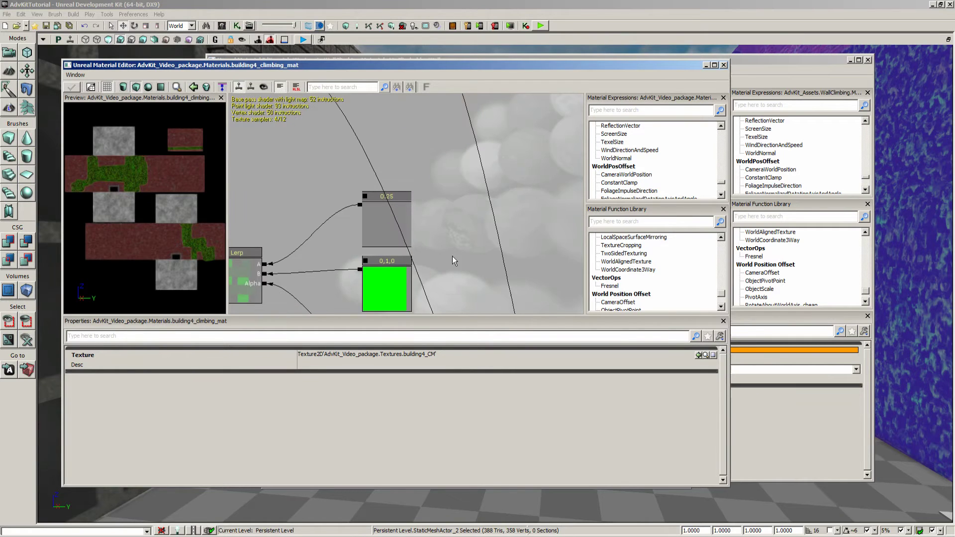
pyautogui.moveTo(473, 300); pyautogui.dragTo(547, 175)
pyautogui.click(472, 212)
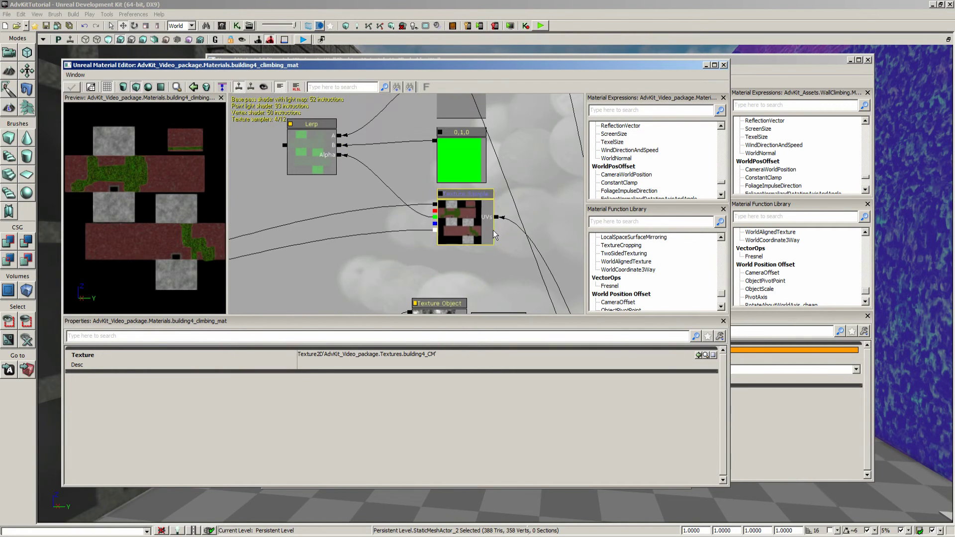
# - Check the texture assigned to the Texture Object feeding the Blend input of NoiseTransition
pyautogui.moveTo(546, 244); pyautogui.dragTo(479, 89)
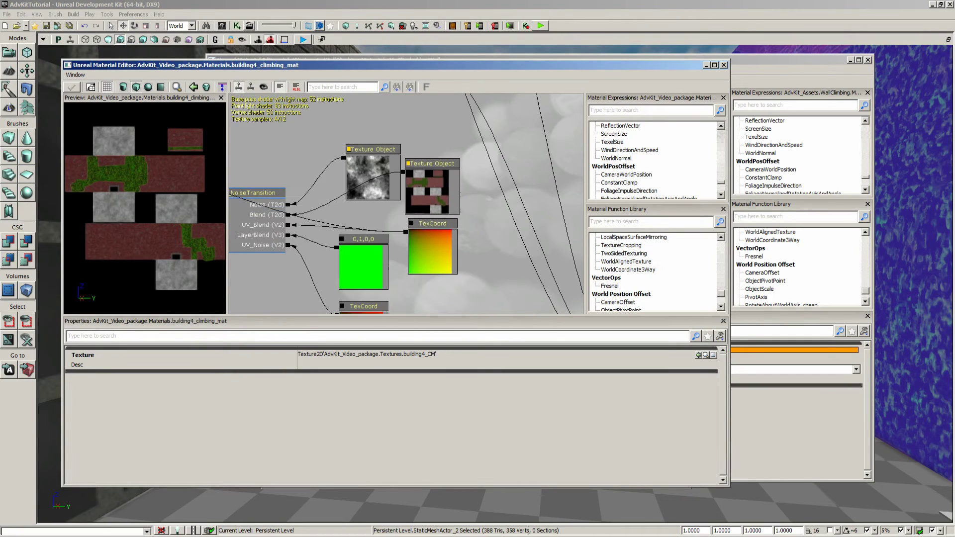
pyautogui.click(436, 200)
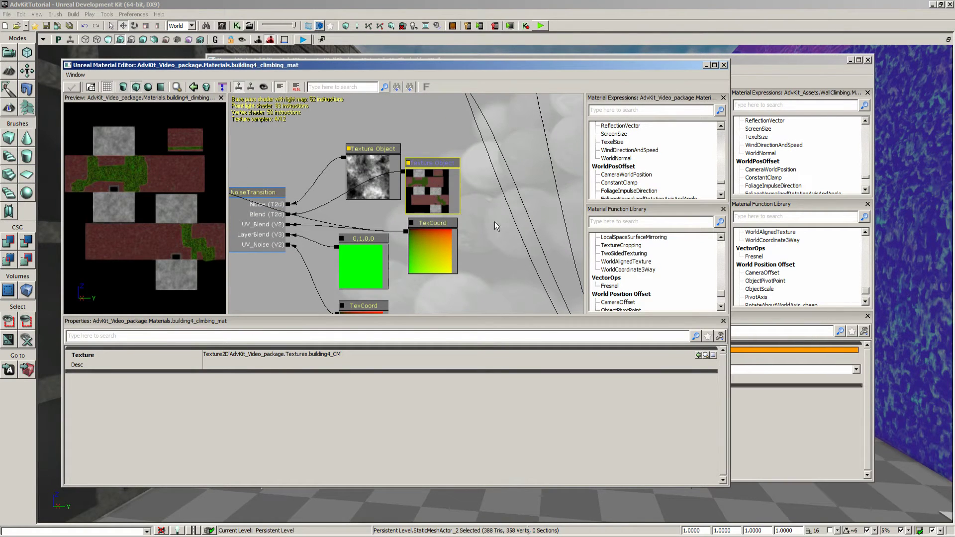
pyautogui.moveTo(506, 241); pyautogui.dragTo(293, 245)
pyautogui.scroll(-7, 432, 232)
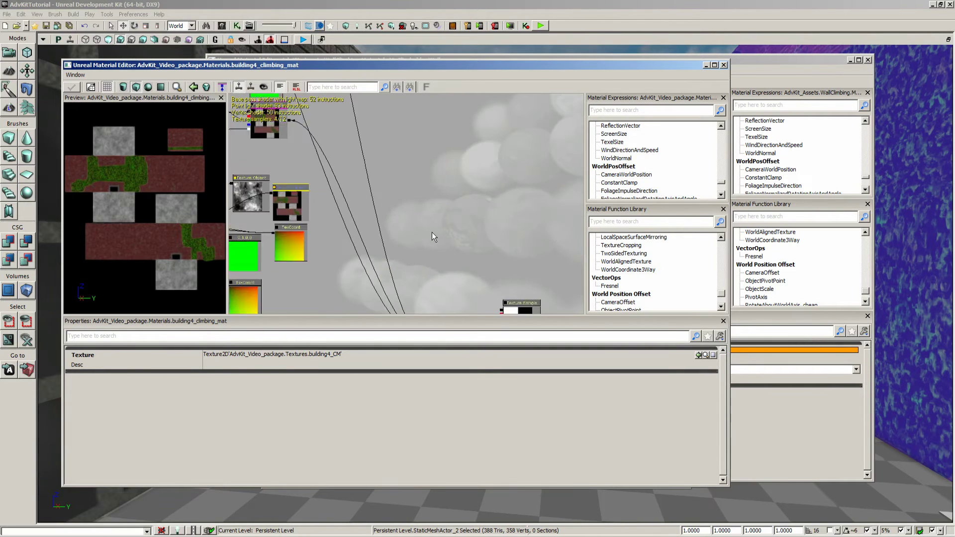
# - Check the texture assigned to the blue and yellow Texture Sample feeding the lower Debug switch
pyautogui.scroll(5, 432, 232)
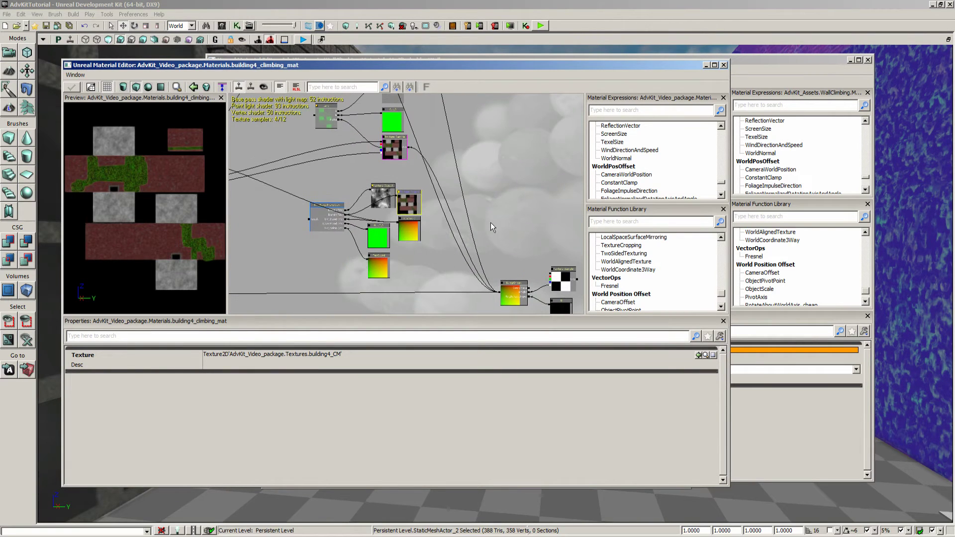
pyautogui.moveTo(420, 284); pyautogui.dragTo(530, 277)
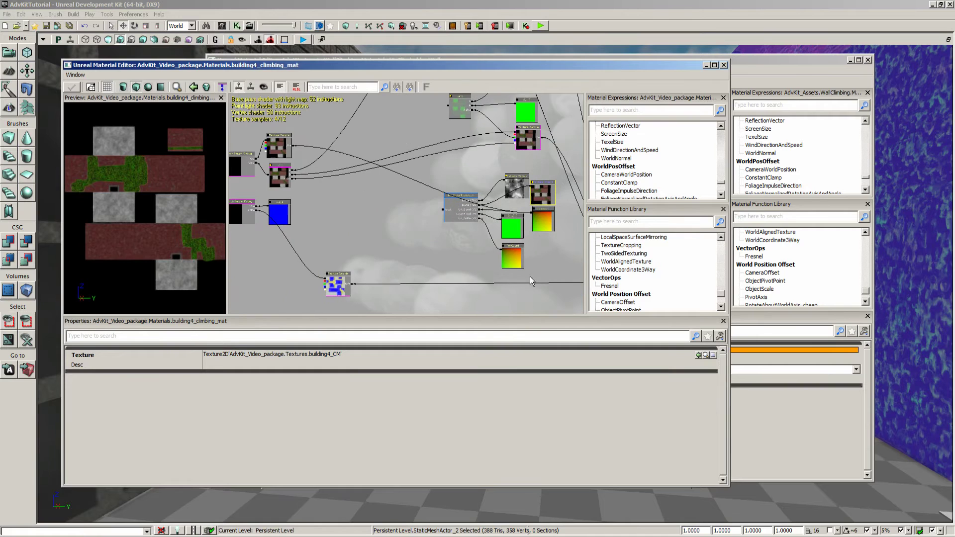
pyautogui.click(338, 284)
pyautogui.moveTo(359, 248); pyautogui.dragTo(417, 246)
pyautogui.scroll(3, 417, 245)
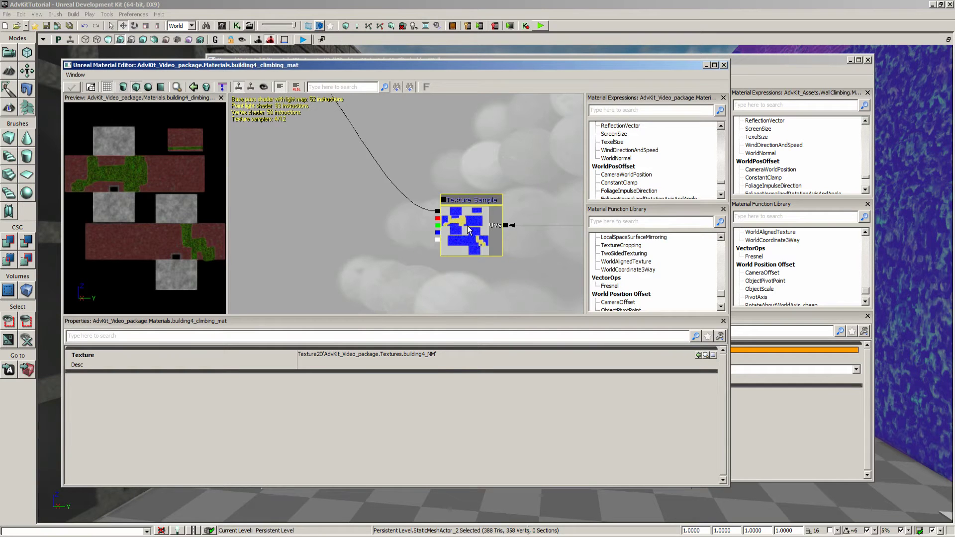
# - Review both Debug switches and check the texture of the Texture Sample feeding the upper switch's True input
pyautogui.moveTo(463, 187); pyautogui.dragTo(512, 305)
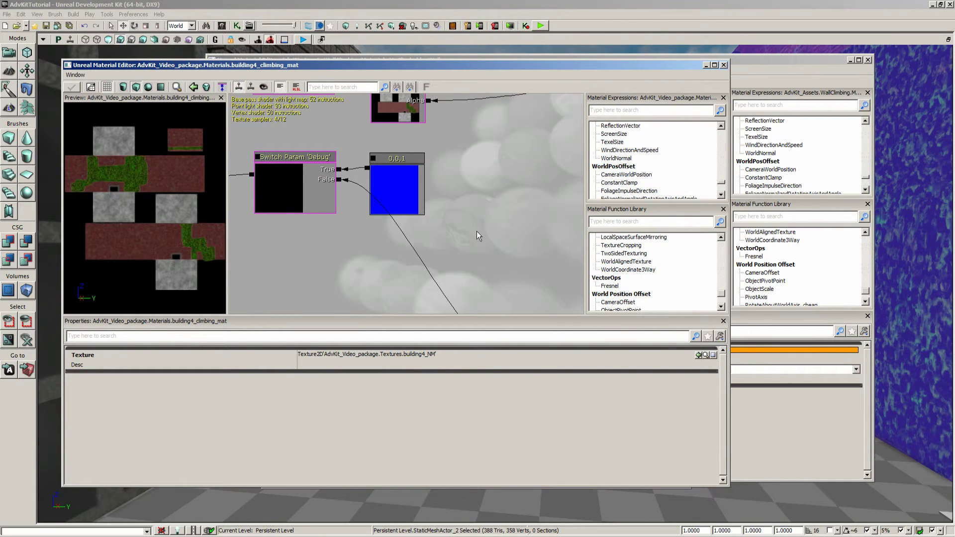
pyautogui.moveTo(476, 229); pyautogui.dragTo(524, 293)
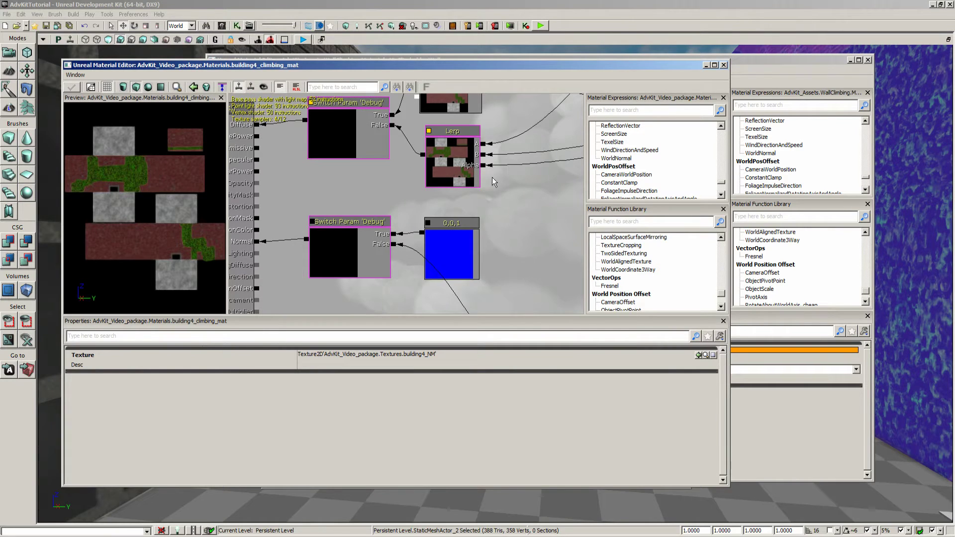
pyautogui.moveTo(503, 222); pyautogui.dragTo(475, 270)
pyautogui.click(424, 137)
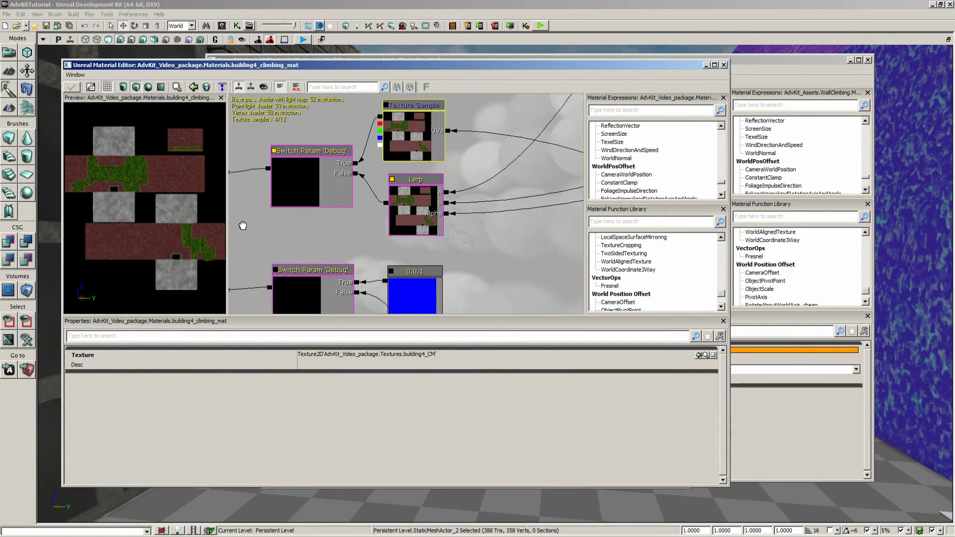
# - Locate the material's Phys Material Mask texture, building4_Mask, in the Content Browser and open its texture properties
pyautogui.moveTo(245, 224); pyautogui.dragTo(361, 188)
pyautogui.click(252, 184)
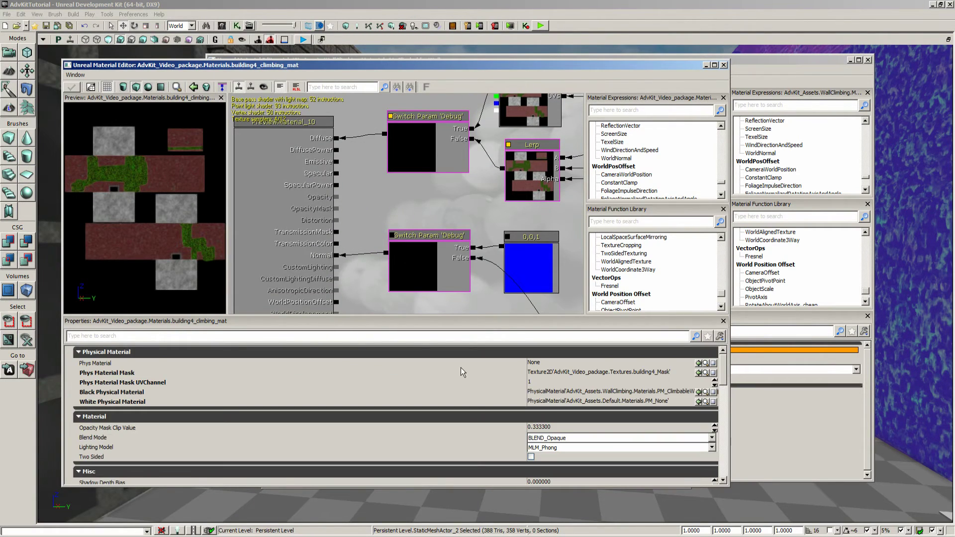
pyautogui.click(581, 375)
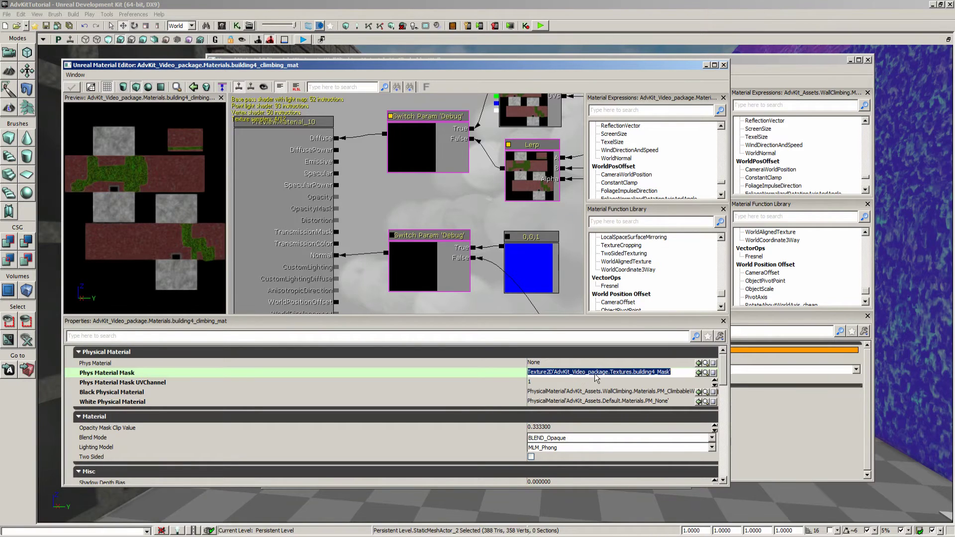
pyautogui.click(706, 373)
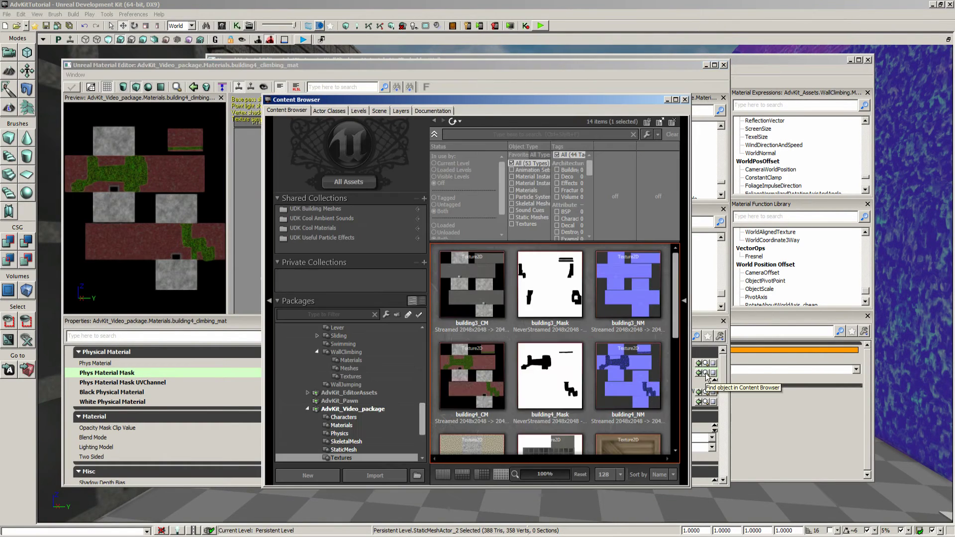
pyautogui.doubleClick(556, 379)
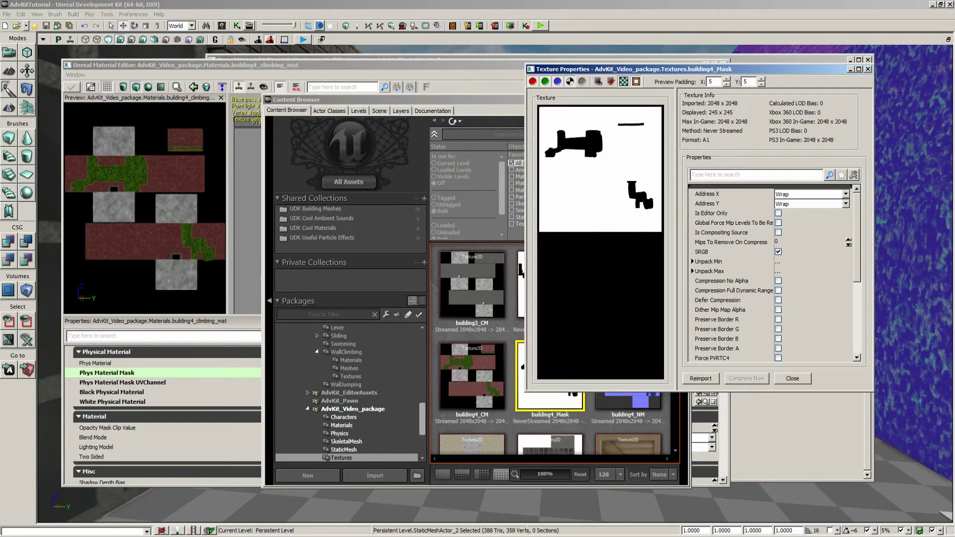
# - Switch to Photoshop, hide Layer 5 and Layer 6 of the building texture, and show the Mask layer
pyautogui.click(159, 536)
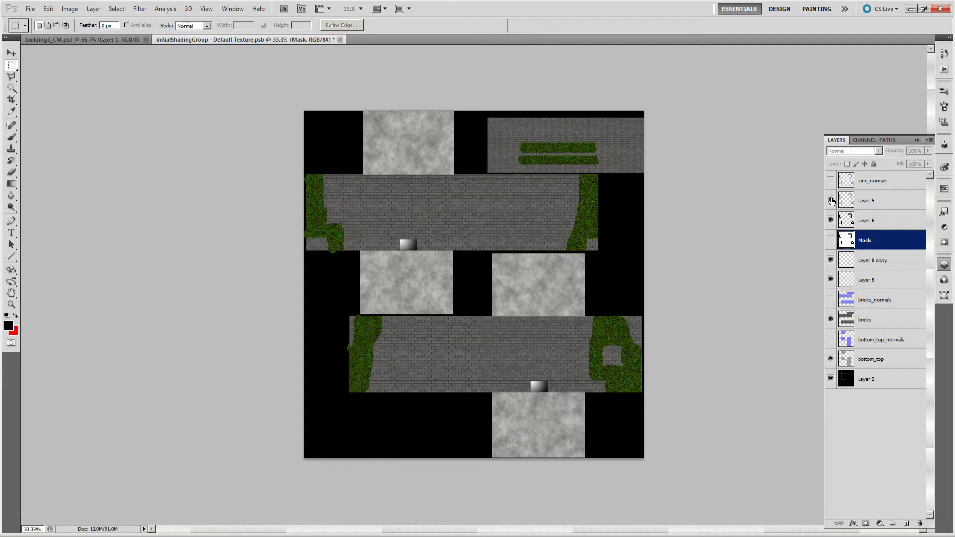
pyautogui.click(831, 221)
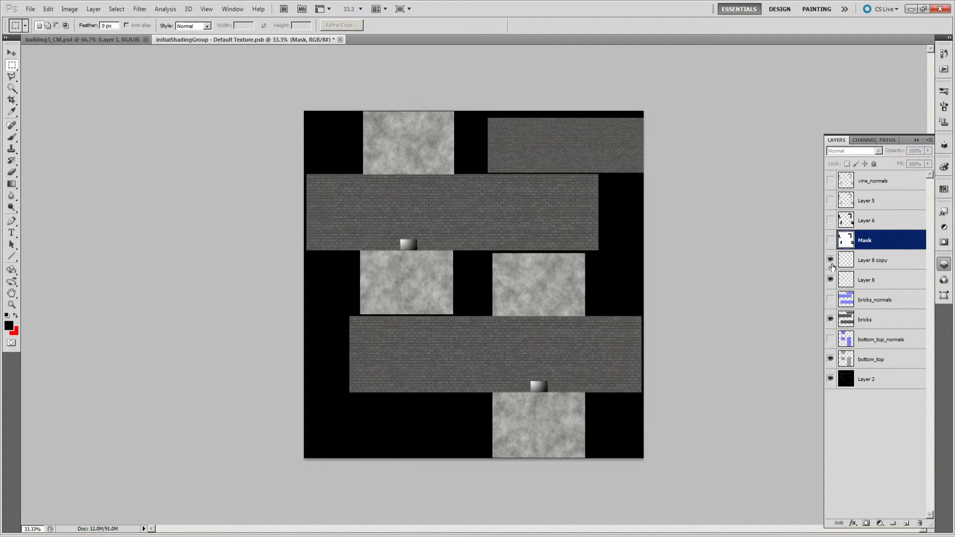
pyautogui.click(830, 241)
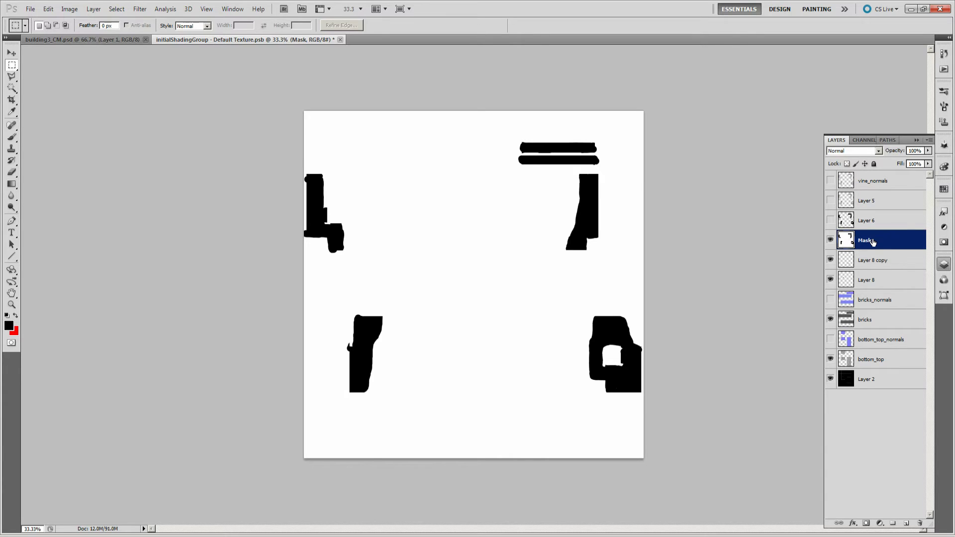
pyautogui.click(70, 10)
pyautogui.moveTo(80, 21)
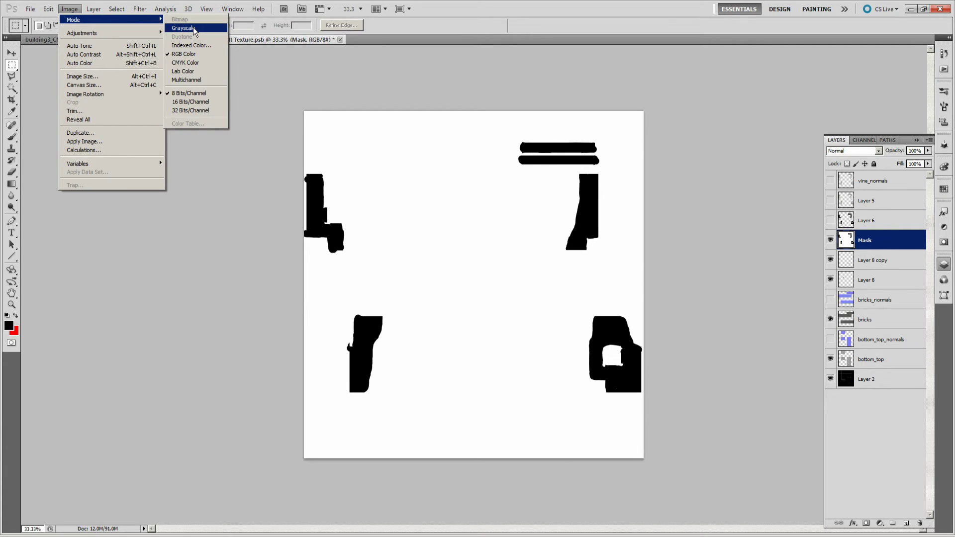
pyautogui.click(848, 243)
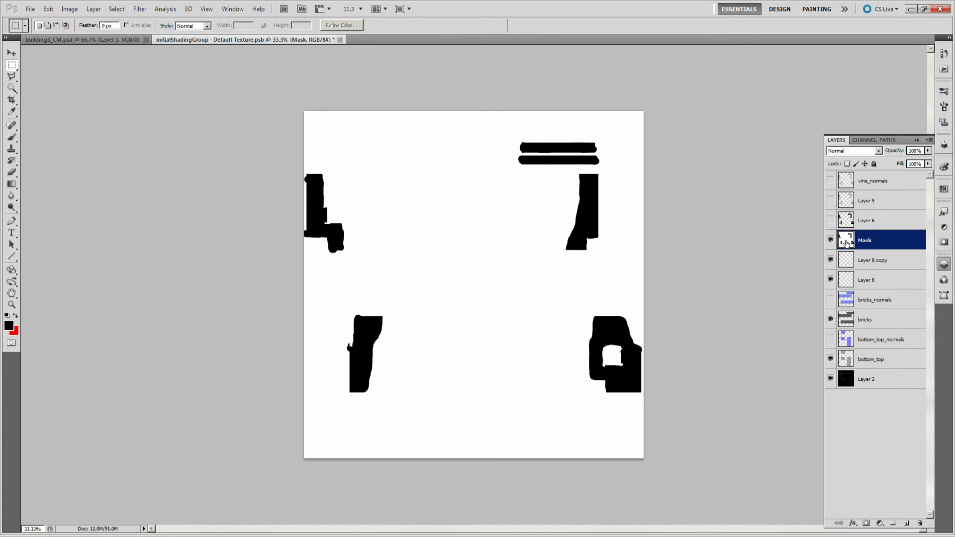
pyautogui.click(31, 9)
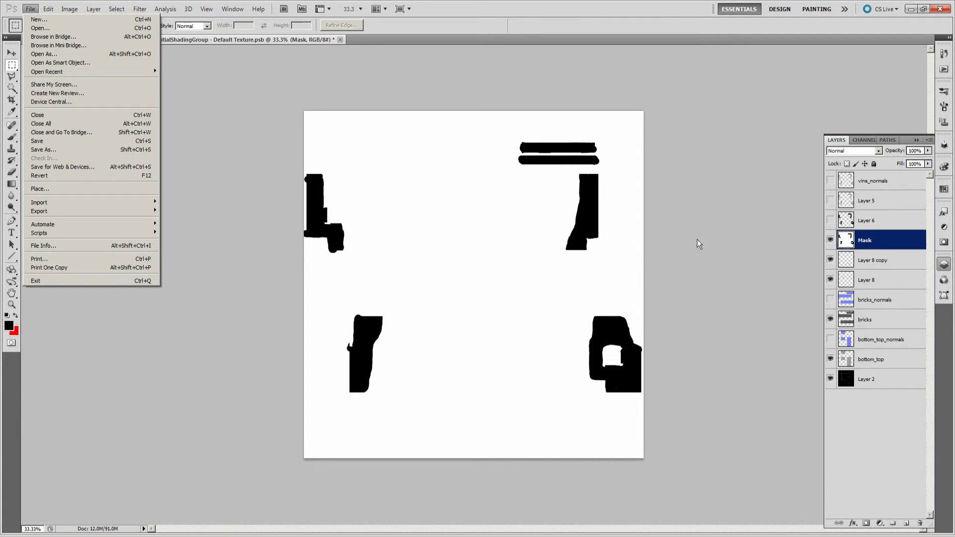
pyautogui.click(847, 241)
# - Copy the entire contents of the Mask layer into a new transparent 2048 × 2048 pixel RGB document
pyautogui.keyDown('ctrl'); pyautogui.click(846, 242); pyautogui.keyUp('ctrl')
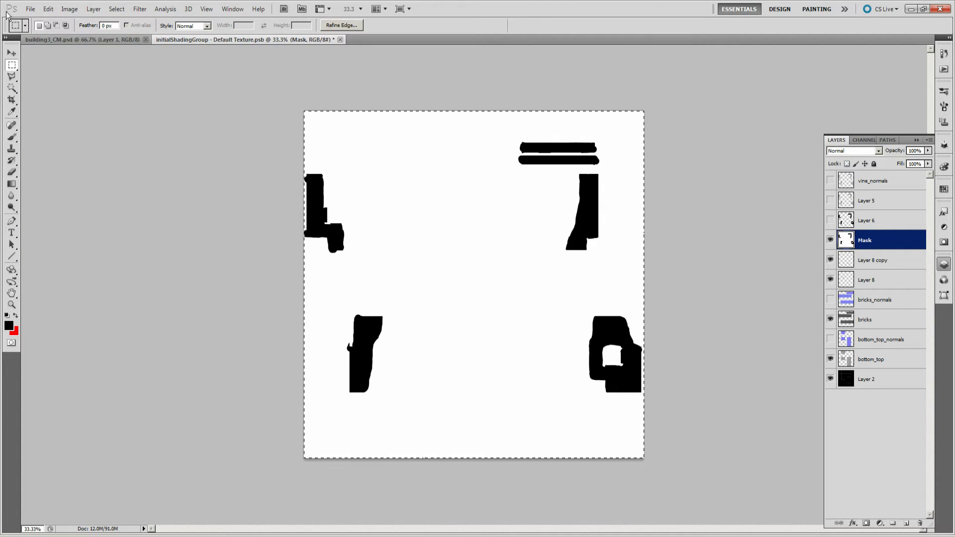
pyautogui.click(31, 9)
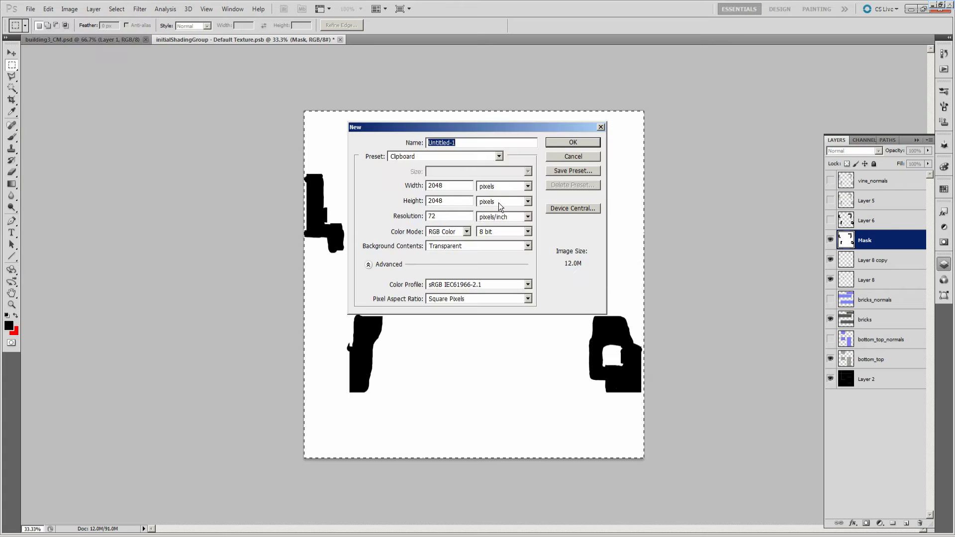
pyautogui.click(631, 144)
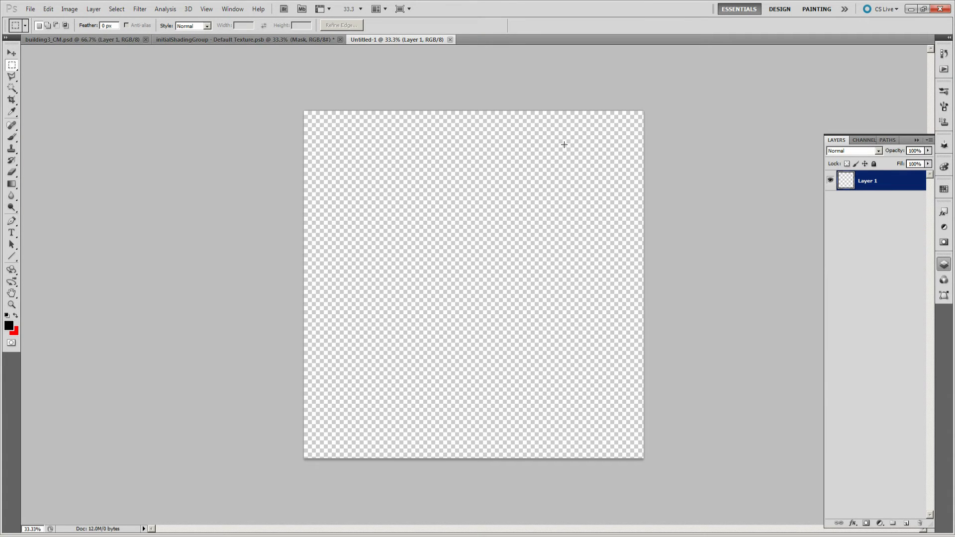
pyautogui.hotkey('ctrl', 'v')
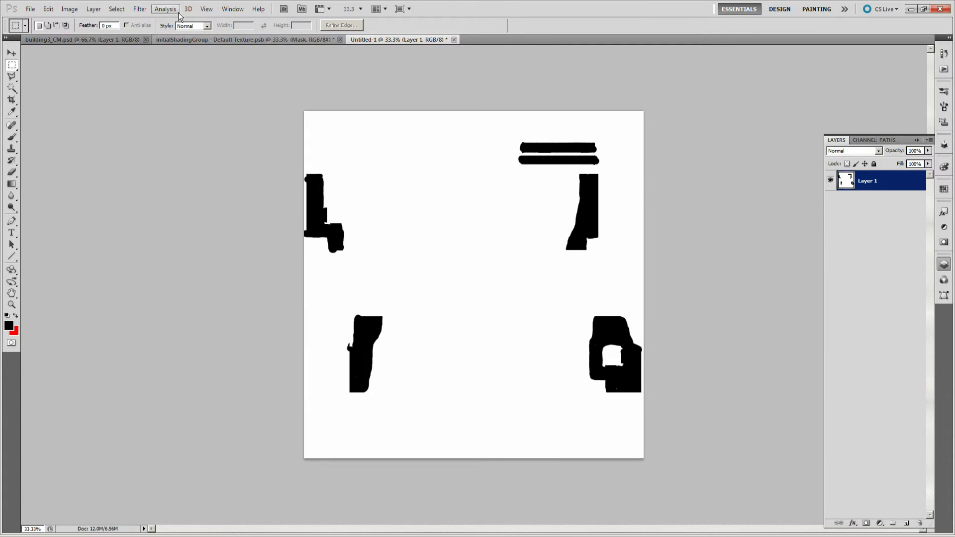
# - Convert the new mask document to Grayscale mode, discarding its color information
pyautogui.click(69, 9)
pyautogui.moveTo(91, 22)
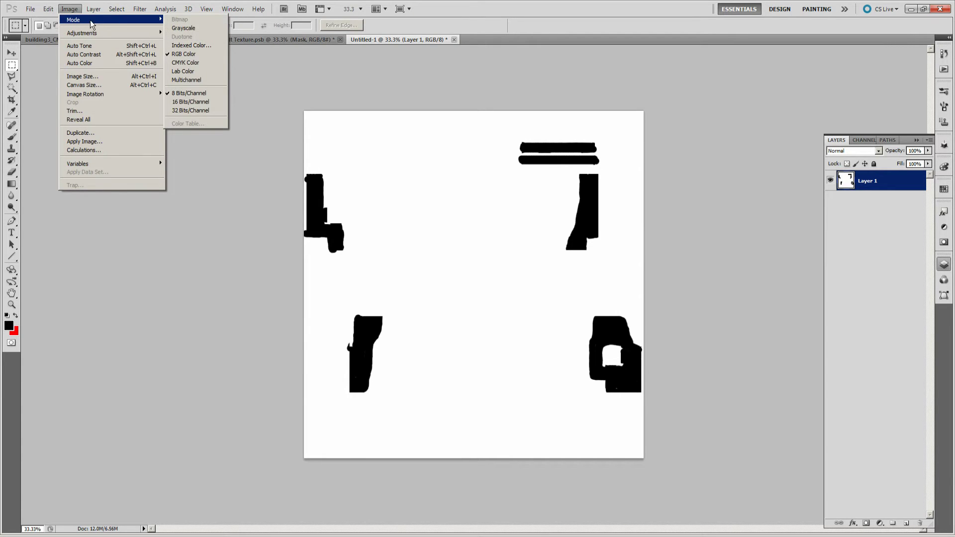
pyautogui.click(198, 28)
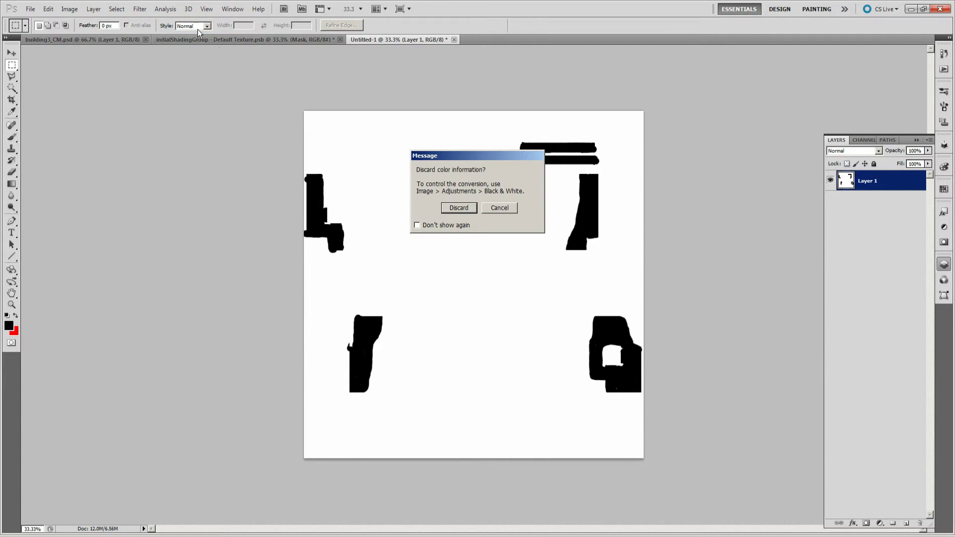
pyautogui.click(458, 208)
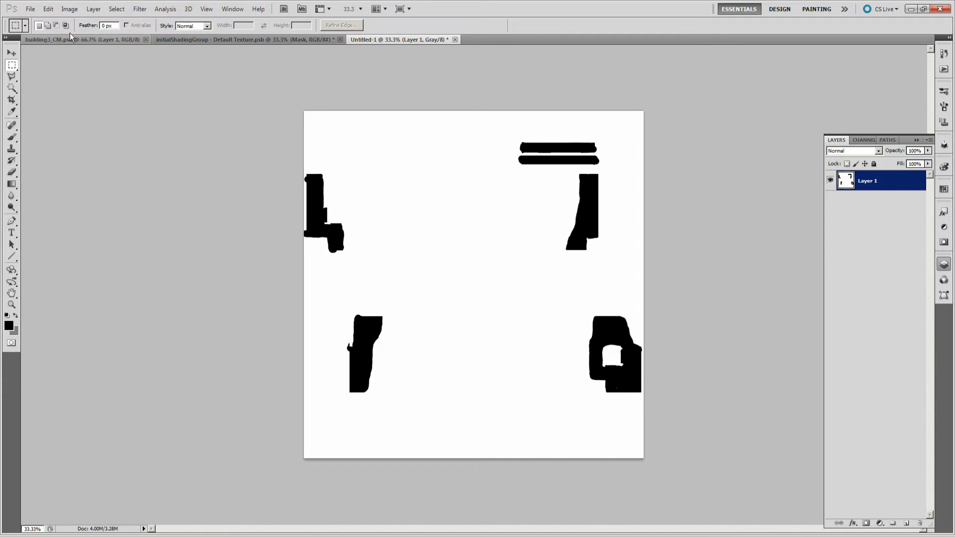
# - Flatten the mask document and convert it to Bitmap mode at 72 pixels/inch using Diffusion Dither
pyautogui.click(72, 11)
pyautogui.moveTo(75, 19)
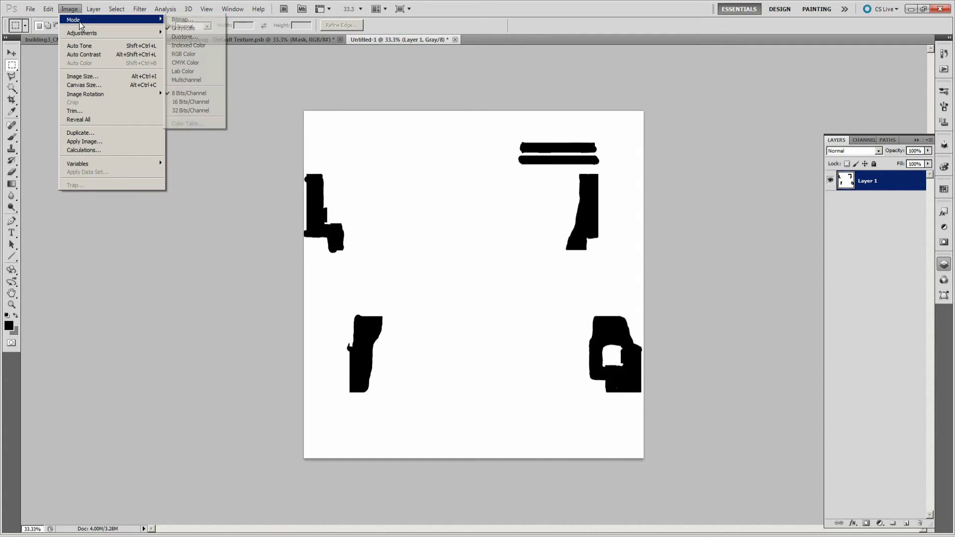
pyautogui.click(182, 19)
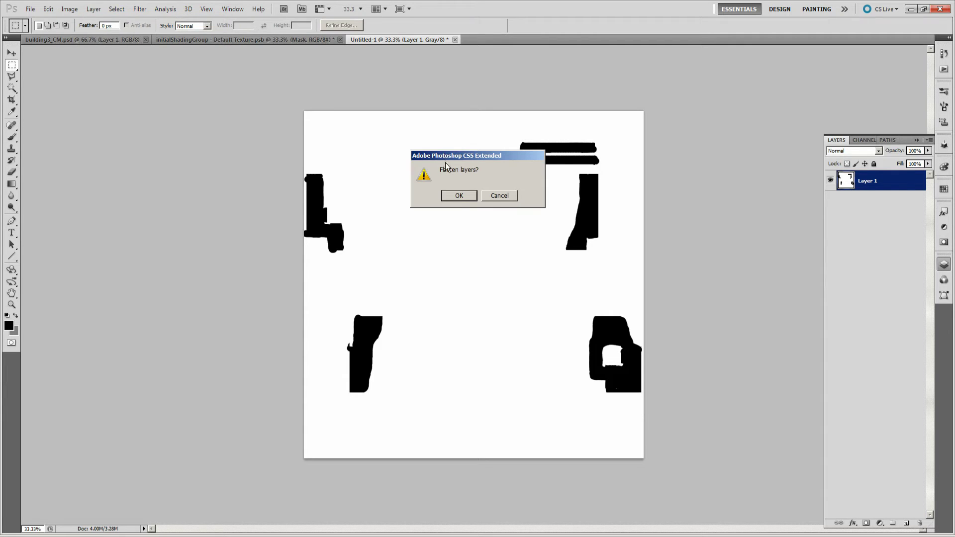
pyautogui.click(458, 197)
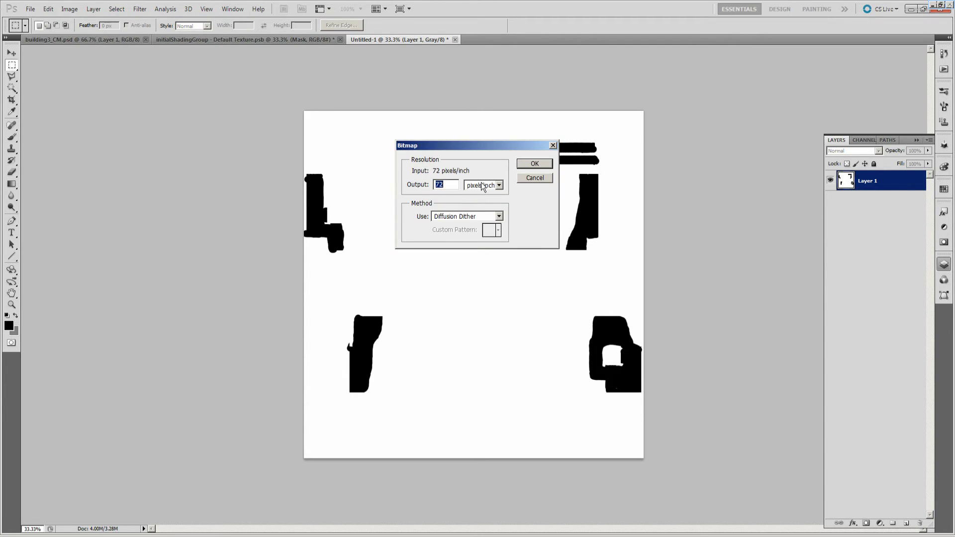
pyautogui.click(525, 165)
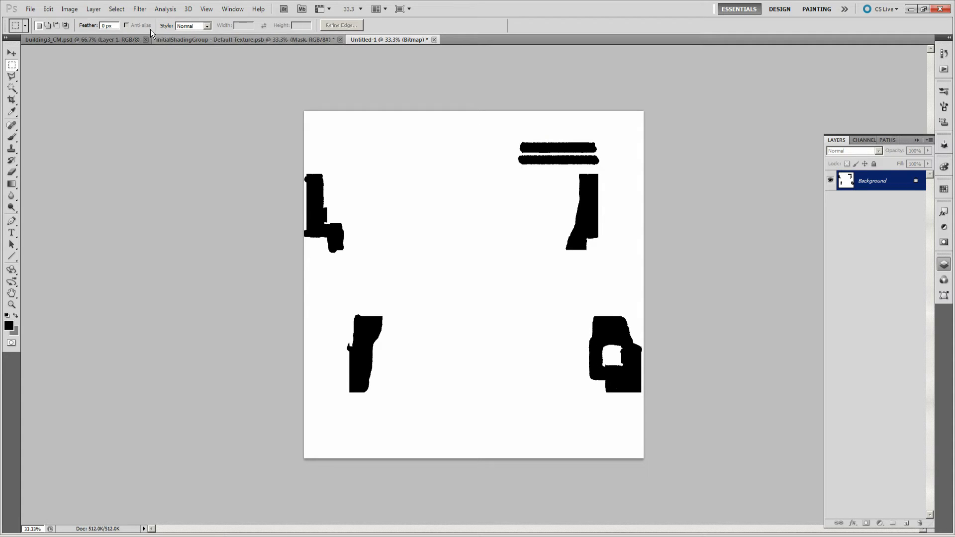
# - Try to save the mask in BMP format as Untitled-1.bmp in the myFiles folder, and cancel at the BMP options
pyautogui.click(30, 10)
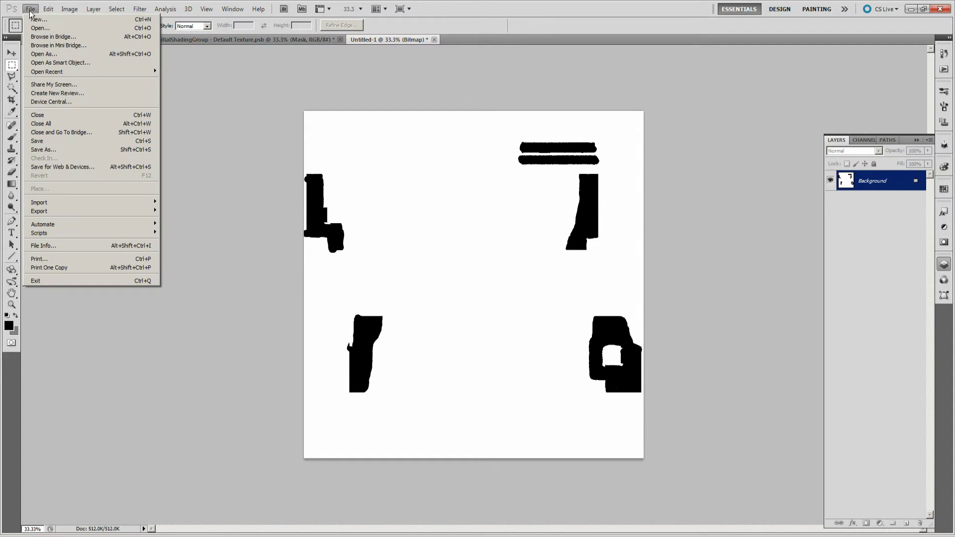
pyautogui.click(48, 151)
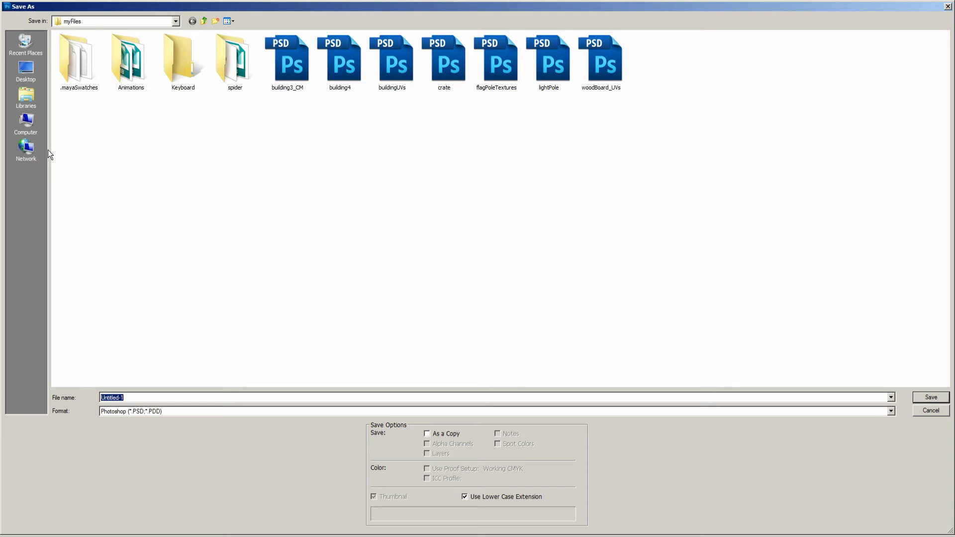
pyautogui.click(169, 413)
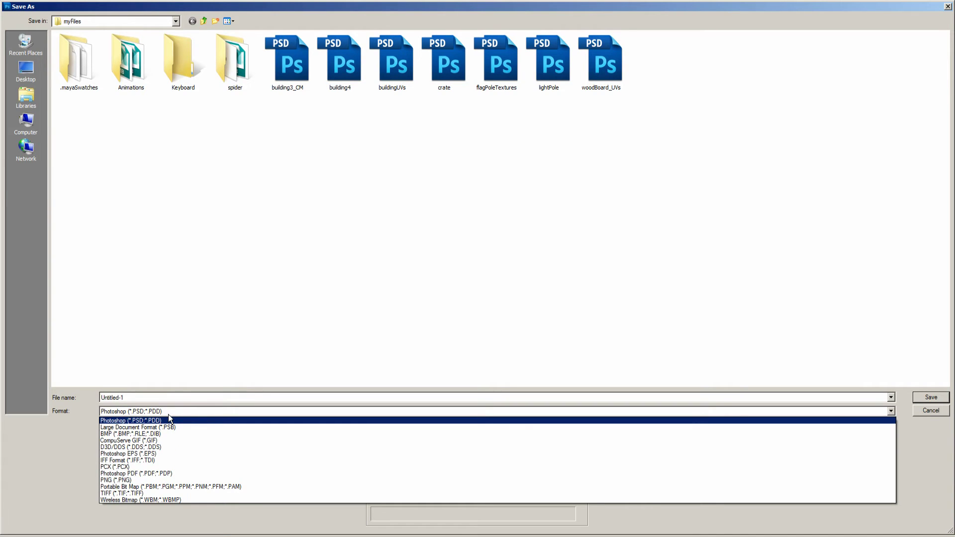
pyautogui.click(167, 434)
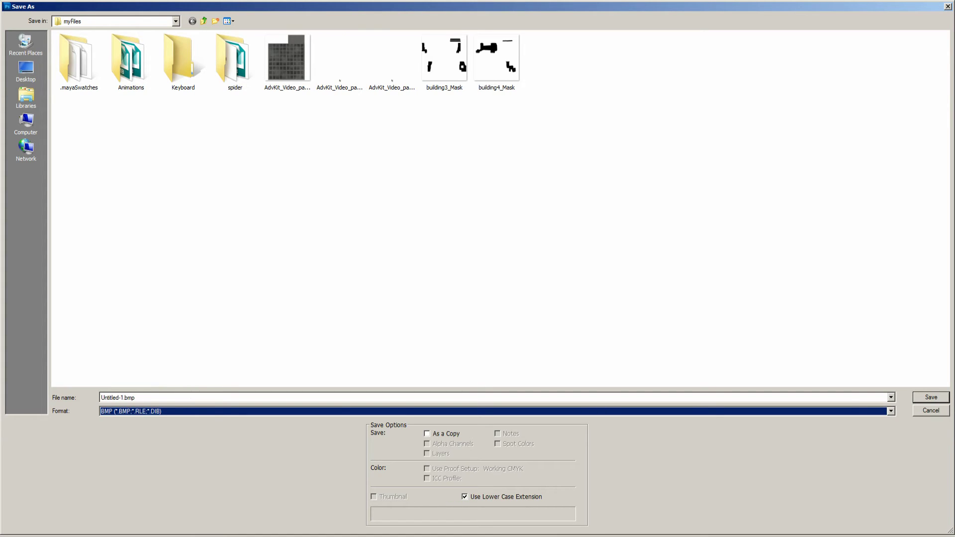
pyautogui.click(927, 397)
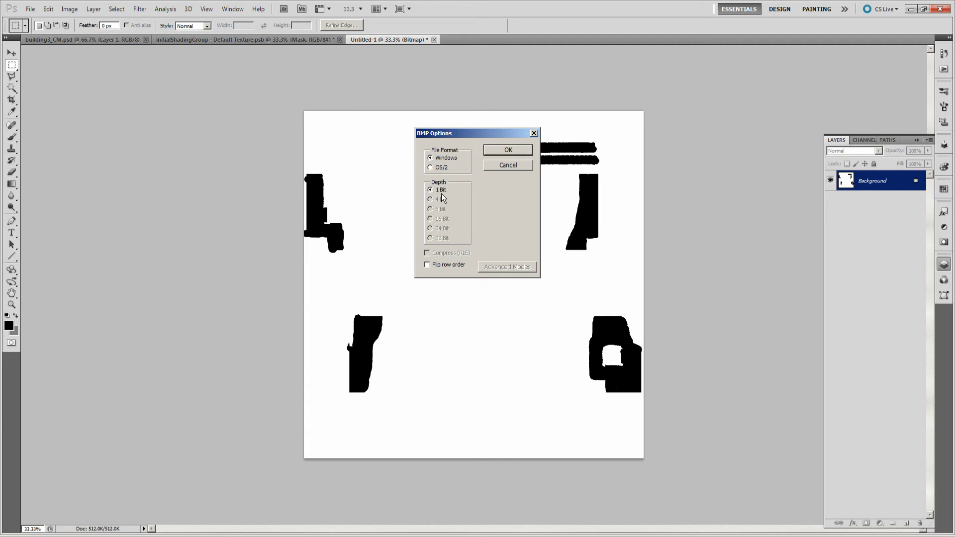
pyautogui.click(507, 166)
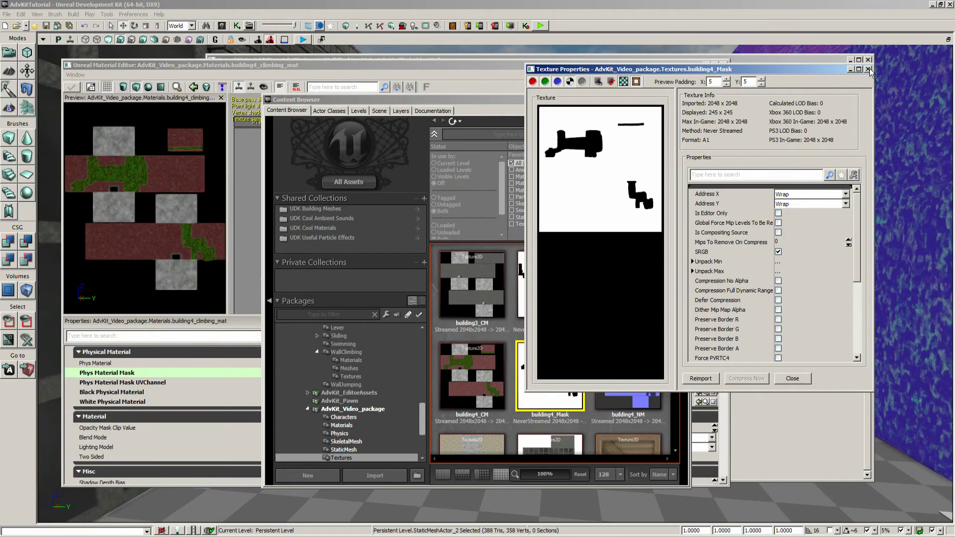
# - Switch to the Unreal Development Kit and close the building4_Mask texture properties and the M_Climbable_Wall material editor
pyautogui.click(869, 69)
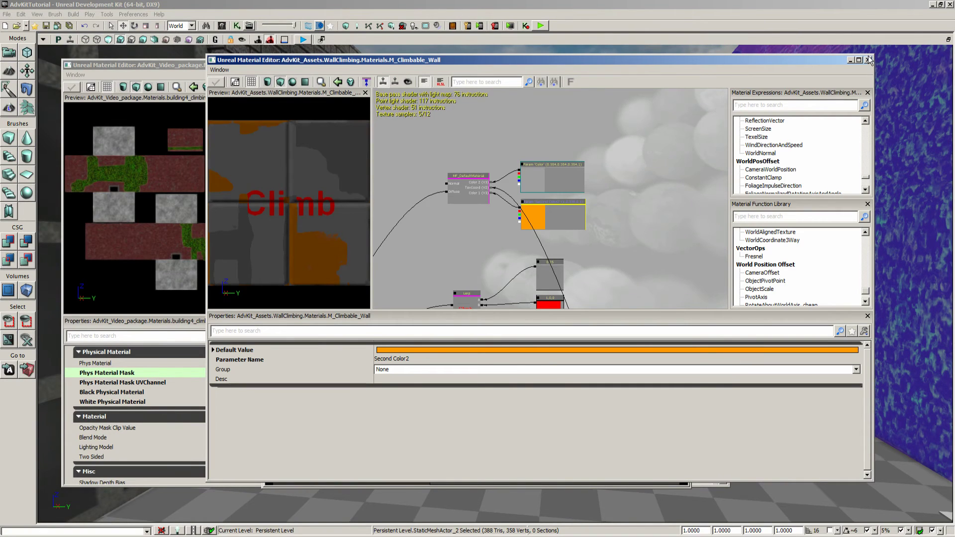
pyautogui.click(868, 60)
pyautogui.moveTo(536, 370)
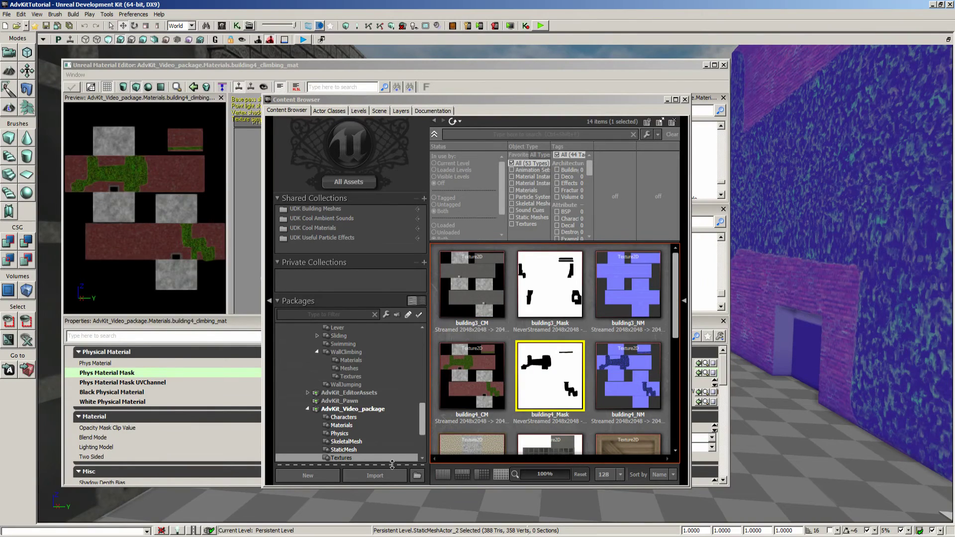
# - Start importing the building4_Mask image from the myFiles folder into the Textures group of AdvKit_Video_package
pyautogui.click(375, 476)
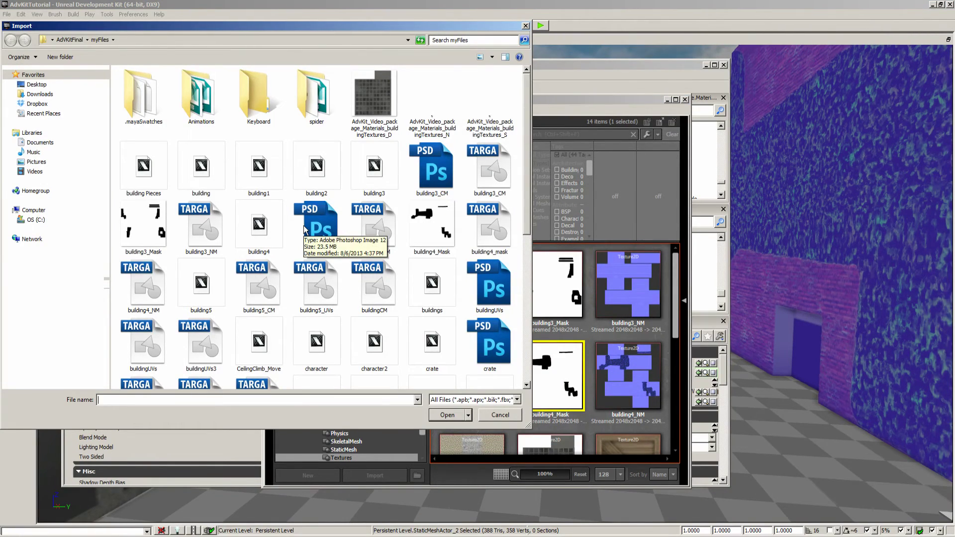
pyautogui.scroll(-5, 305, 230)
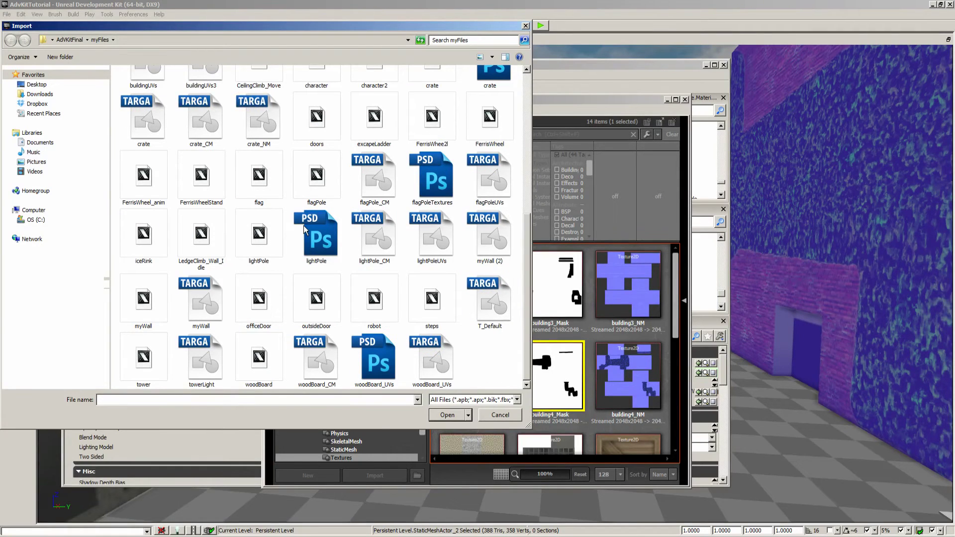
pyautogui.scroll(5, 305, 230)
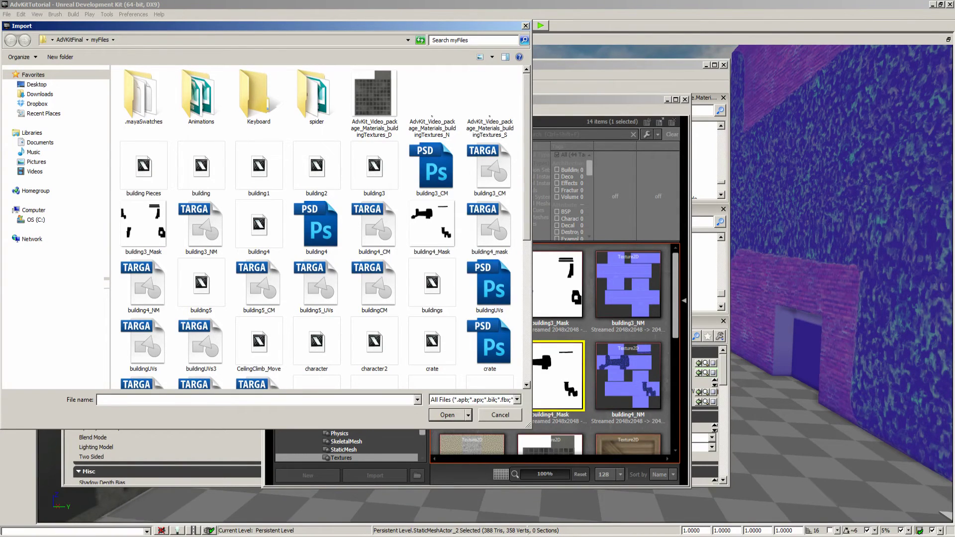
pyautogui.click(607, 301)
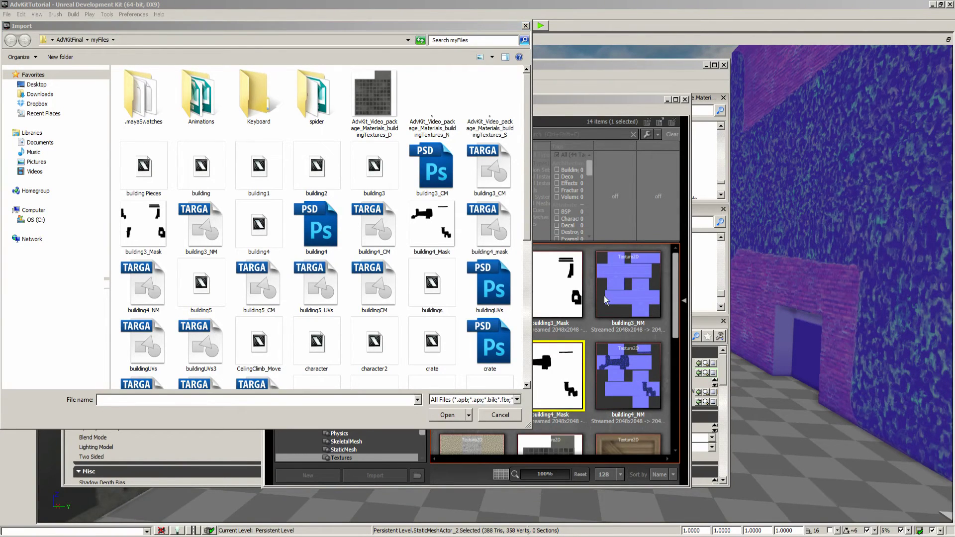
pyautogui.click(432, 223)
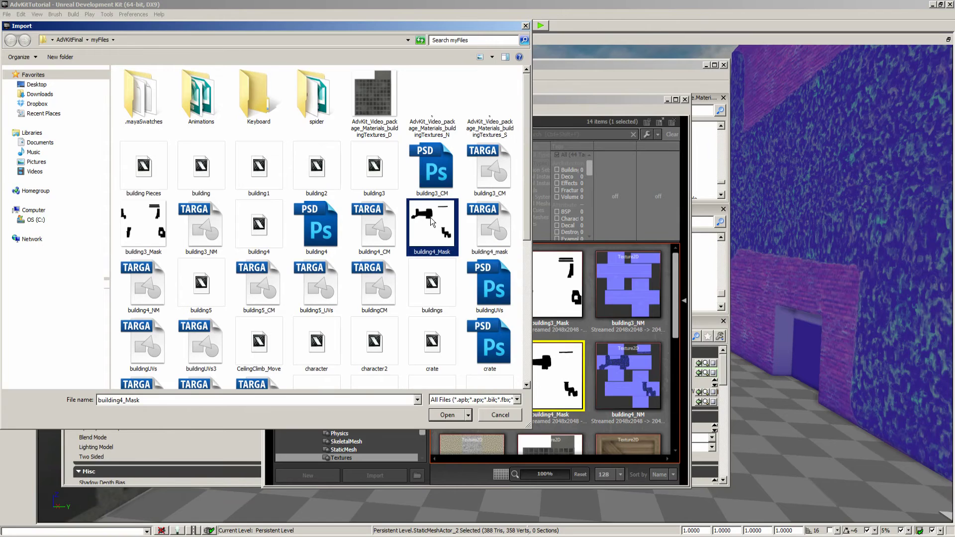
pyautogui.click(443, 417)
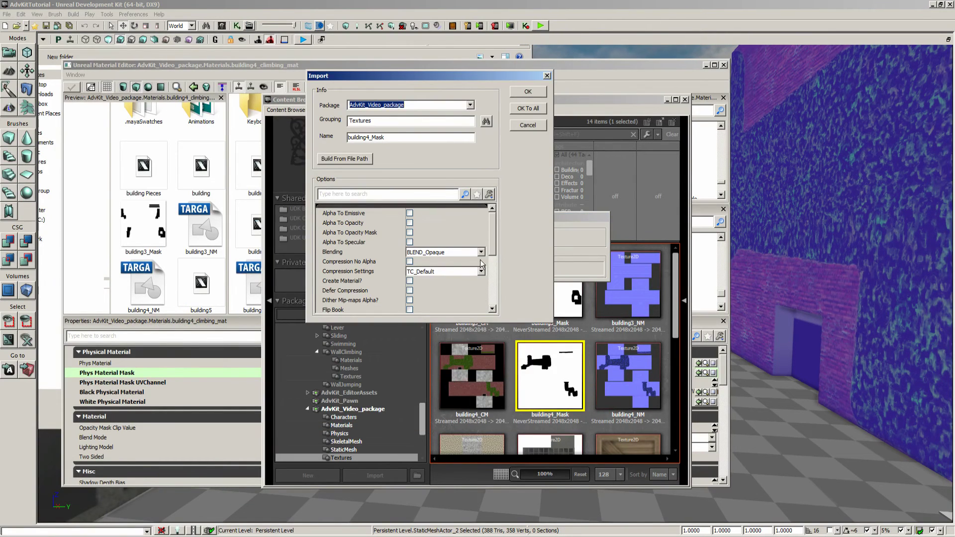
# - Examine the Blending and Compression Settings choices for the building4_Mask import, and cancel the import
pyautogui.click(481, 252)
pyautogui.click(481, 252)
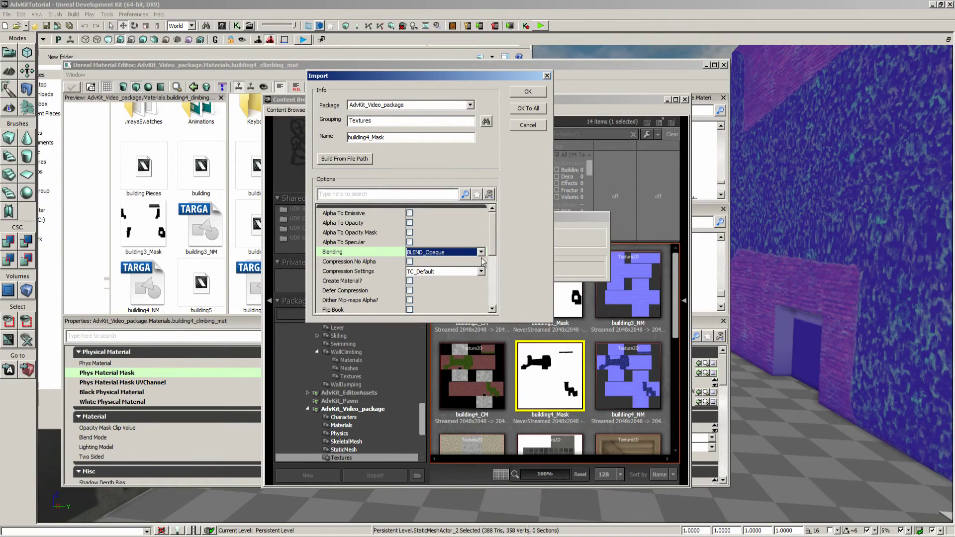
pyautogui.click(481, 272)
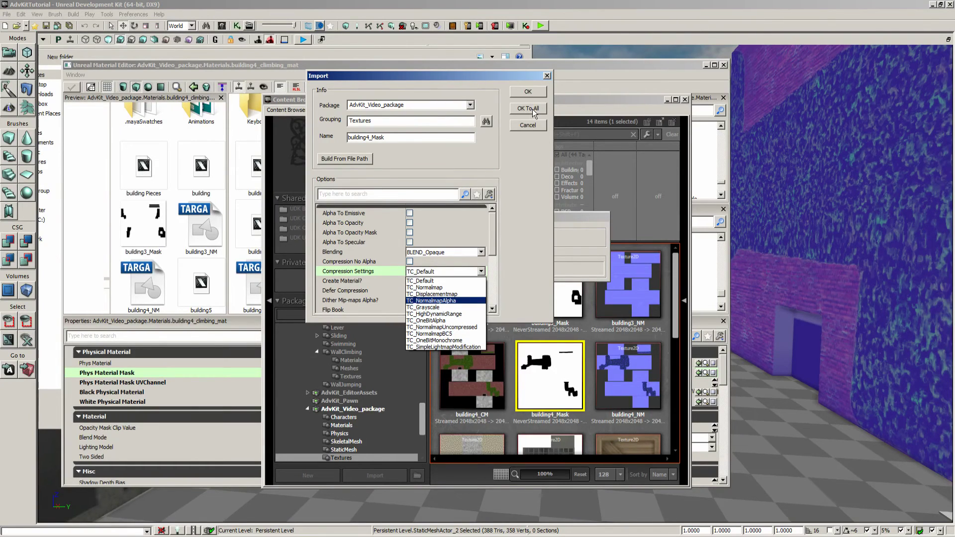
pyautogui.click(527, 126)
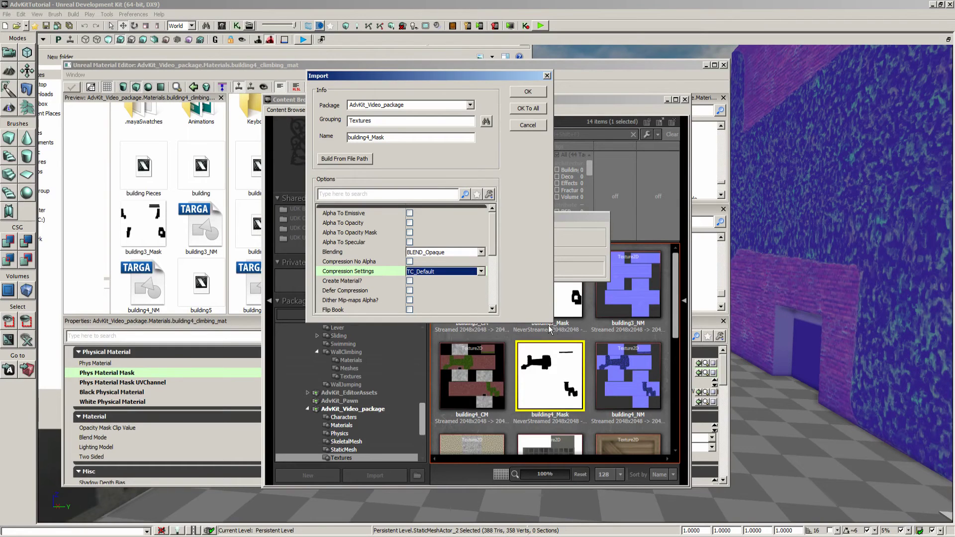
pyautogui.click(528, 125)
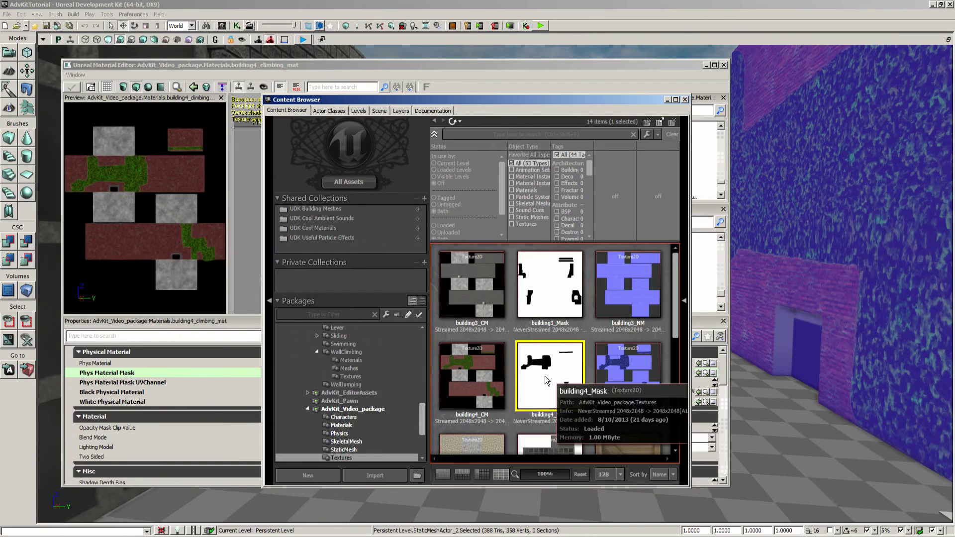
# - Locate building4_climbing_mat's Phys Material Mask texture in the Content Browser, and close both the browser and the material editor
pyautogui.click(602, 61)
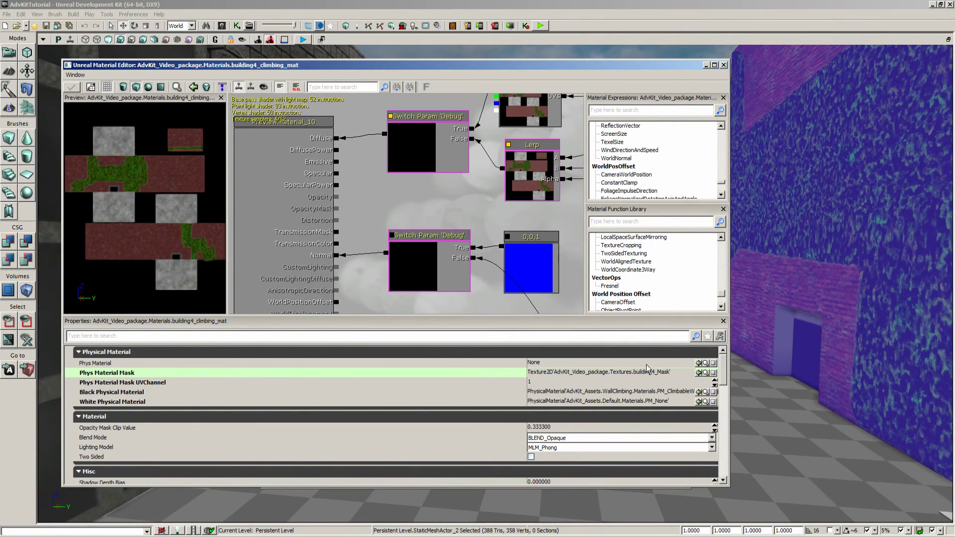
pyautogui.click(706, 373)
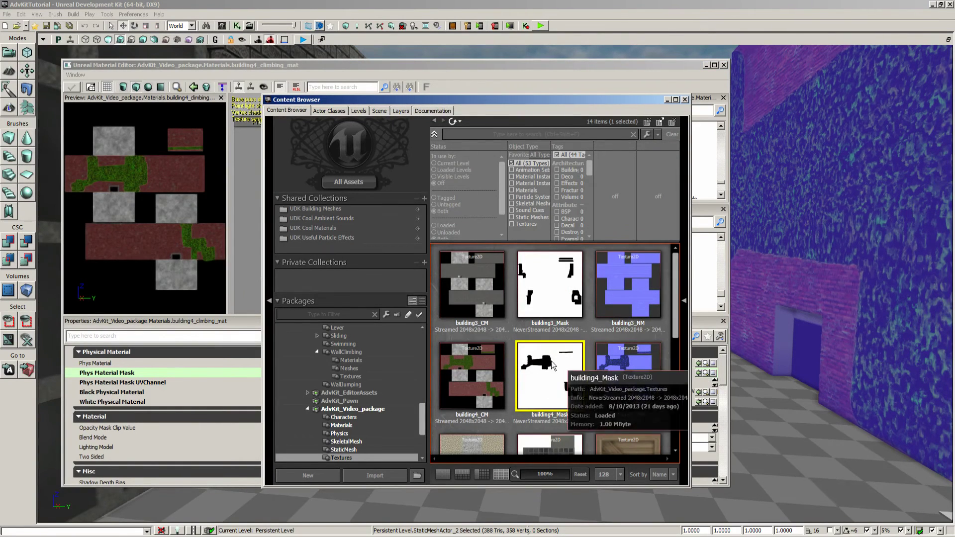
pyautogui.click(685, 99)
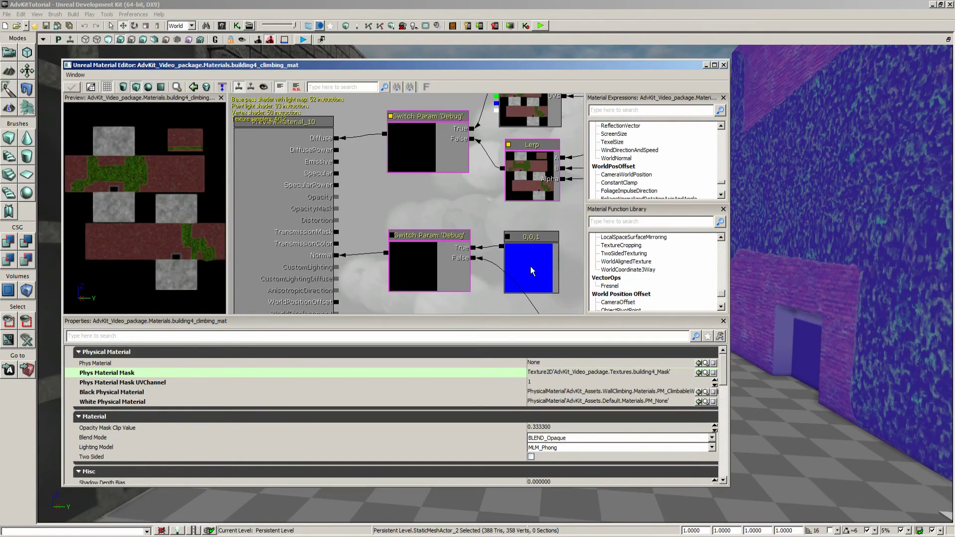
pyautogui.moveTo(514, 212); pyautogui.dragTo(467, 217)
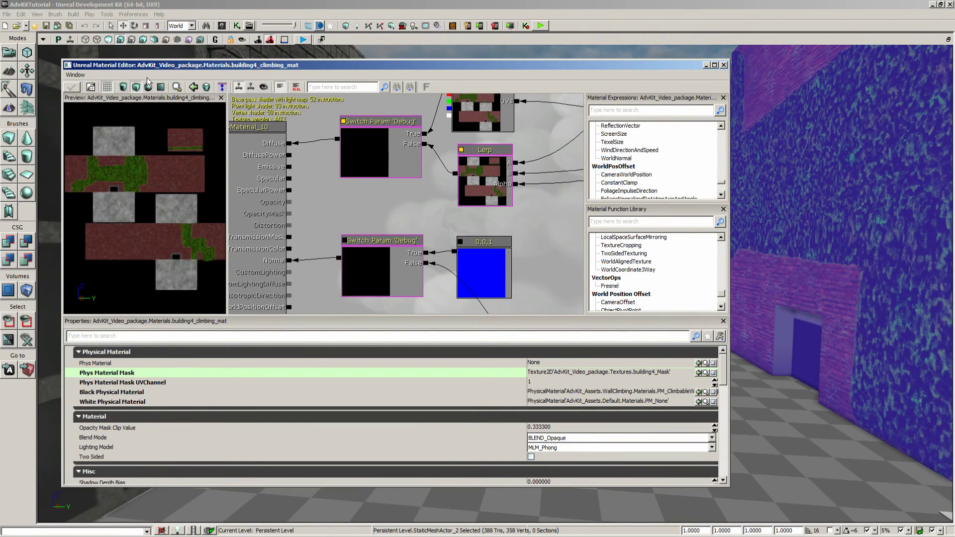
pyautogui.click(724, 65)
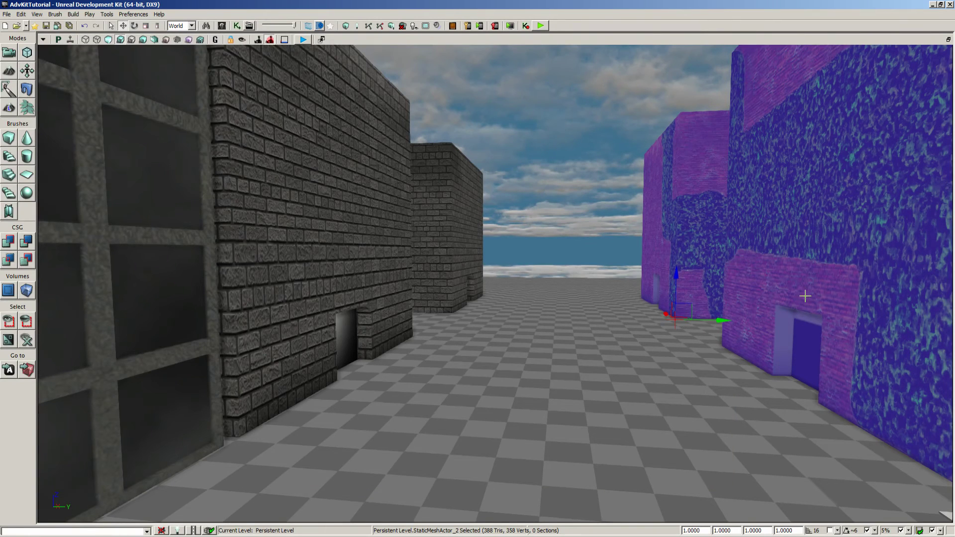
# - Deselect the selected building and inspect the ivy-covered brick walls up close in the level
pyautogui.press('Escape')
pyautogui.moveTo(747, 384); pyautogui.dragTo(794, 384)
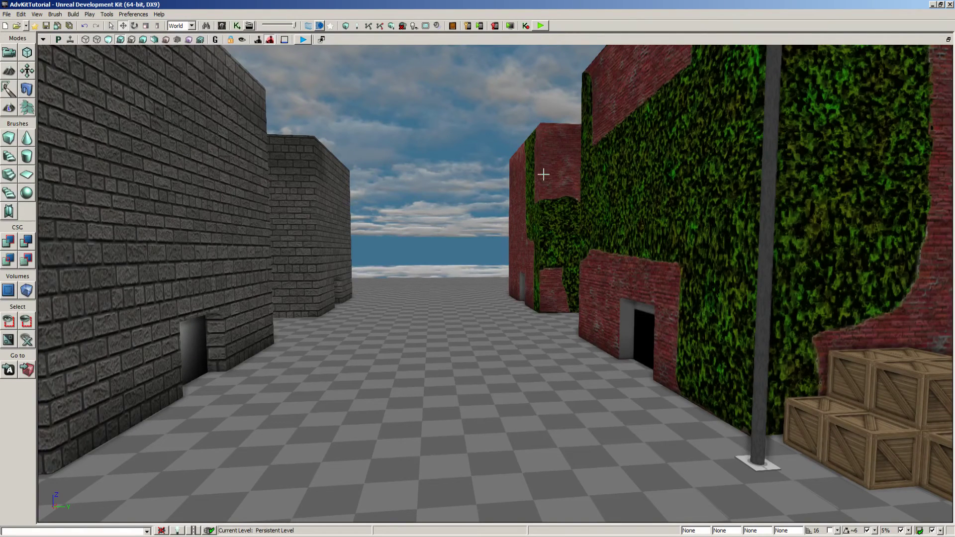
pyautogui.moveTo(520, 324); pyautogui.dragTo(672, 239)
pyautogui.moveTo(408, 388); pyautogui.dragTo(480, 368)
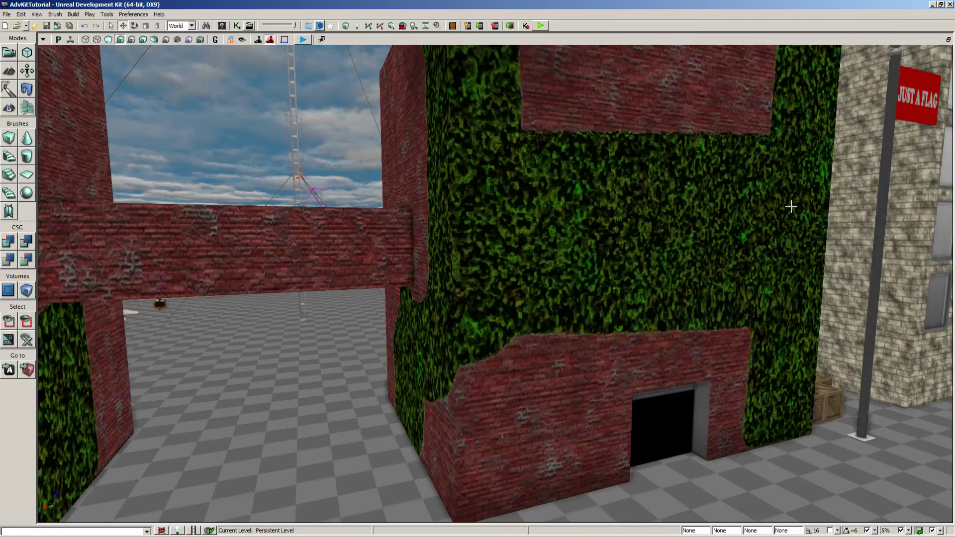
# - Play-test the level's ivy-covered walls in an editor preview, exit it, and view the building from farther back
pyautogui.click(540, 26)
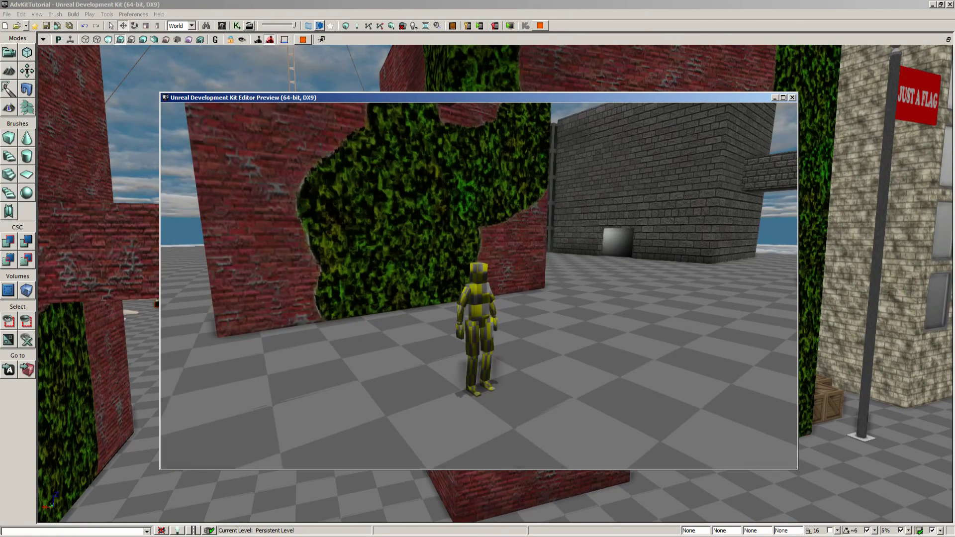
pyautogui.press('Escape')
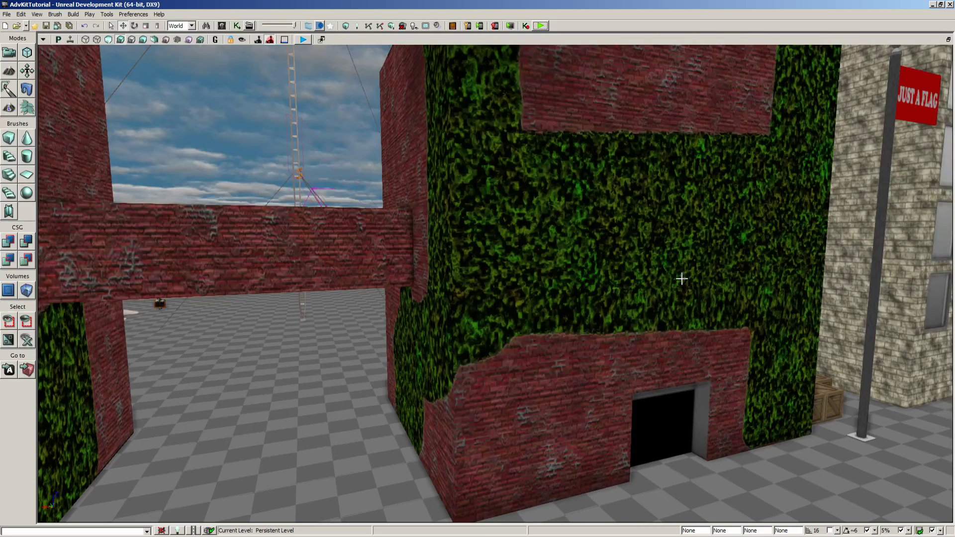
pyautogui.moveTo(545, 293); pyautogui.dragTo(588, 263, button='right')
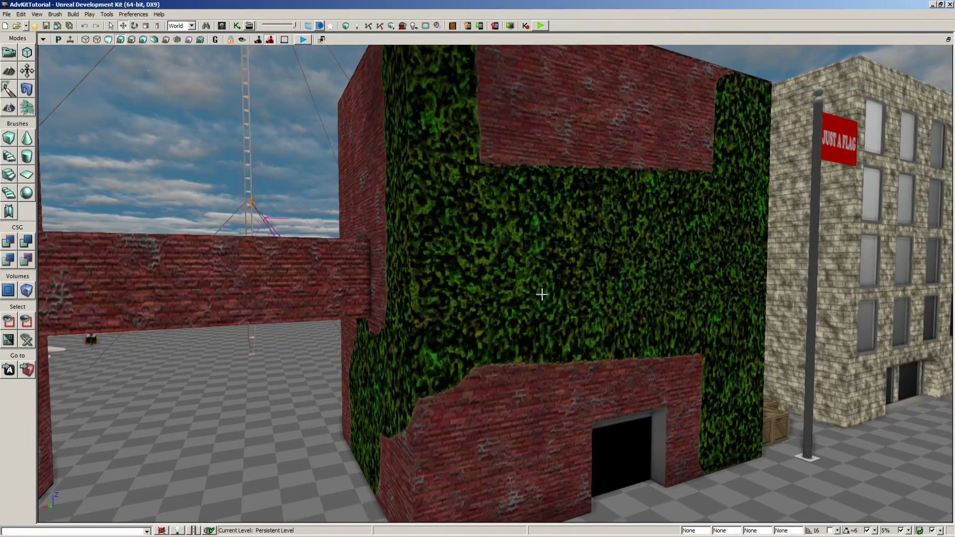